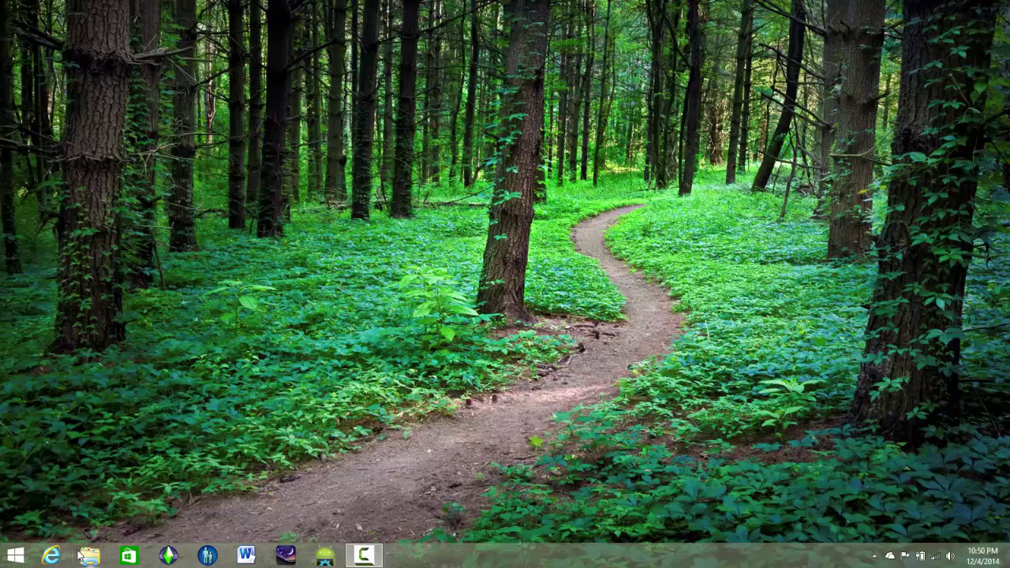
# Open Internet Explorer and search the web for "adblock plus ie"
pyautogui.click(51, 556)
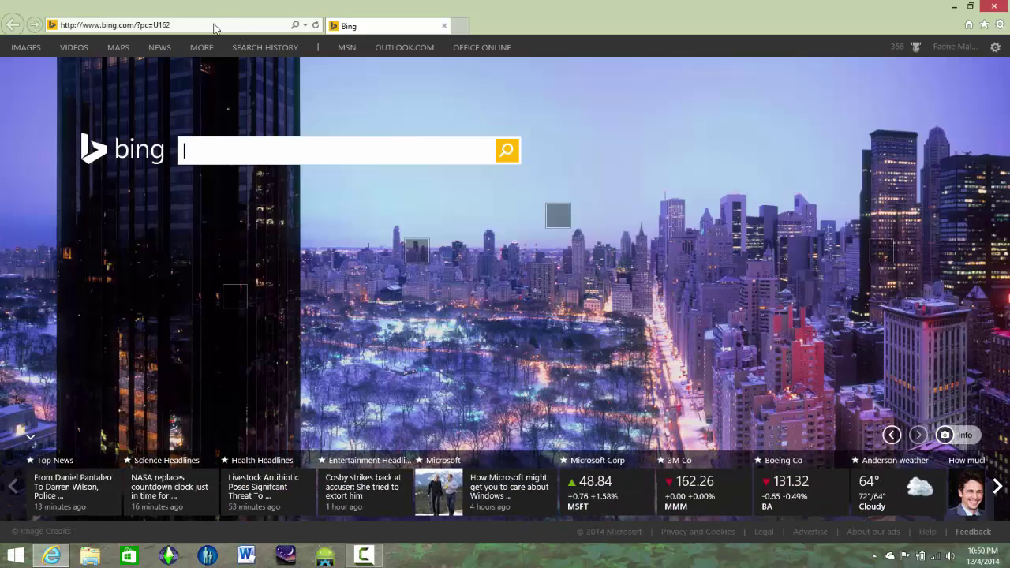
pyautogui.click(213, 27)
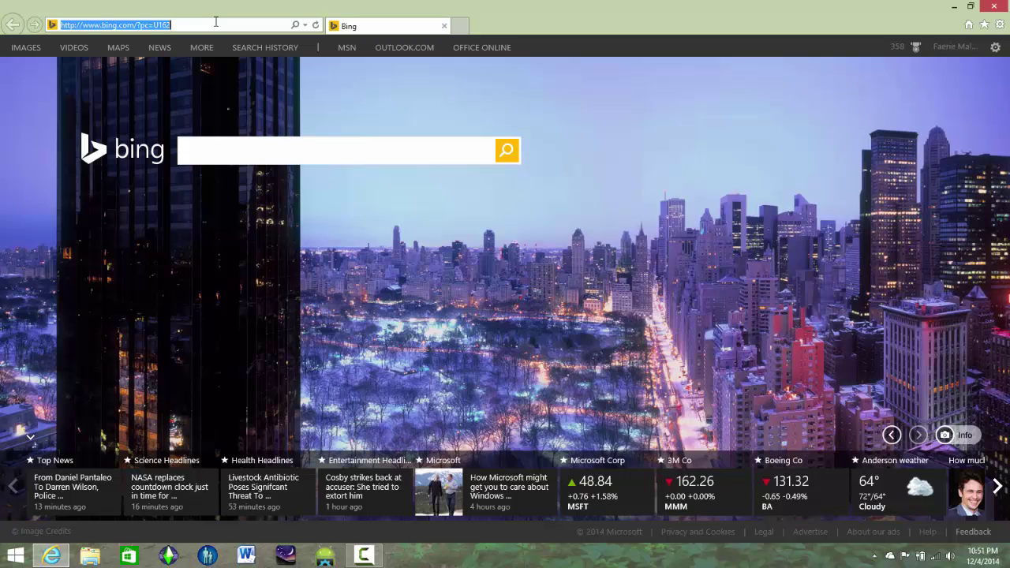
pyautogui.write('adblock')
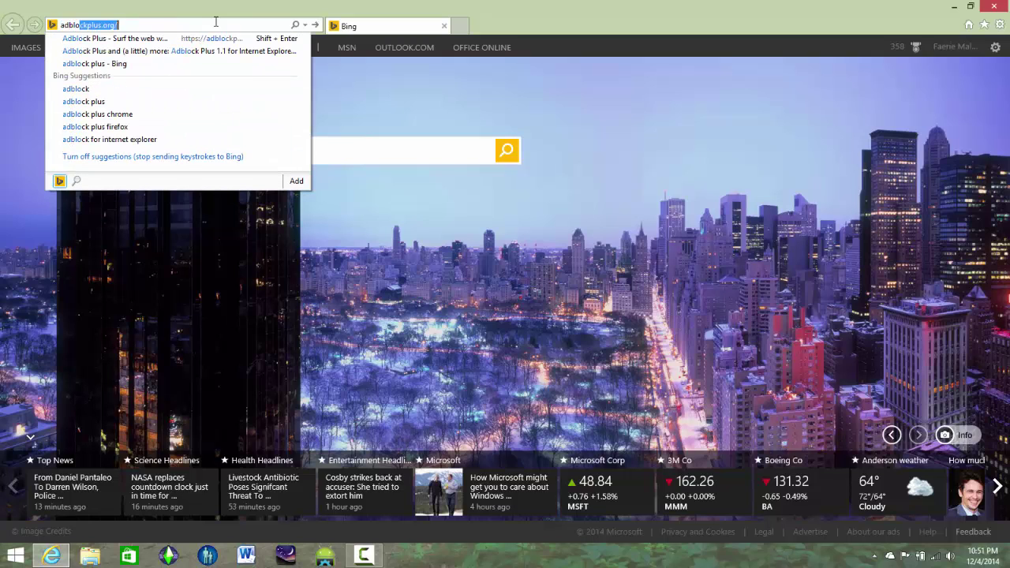
pyautogui.write(' plus')
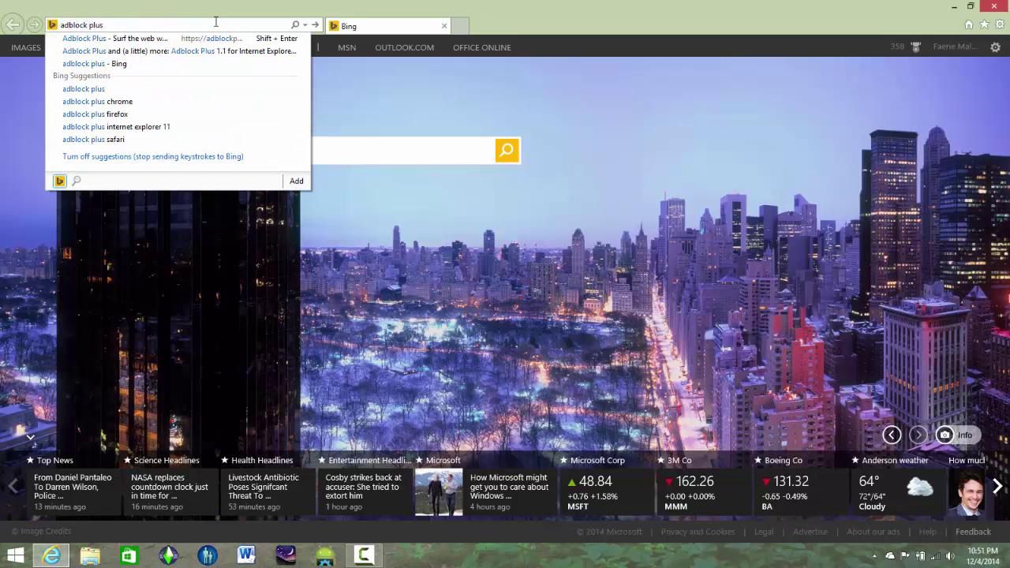
pyautogui.write(' ie')
pyautogui.press('Return')
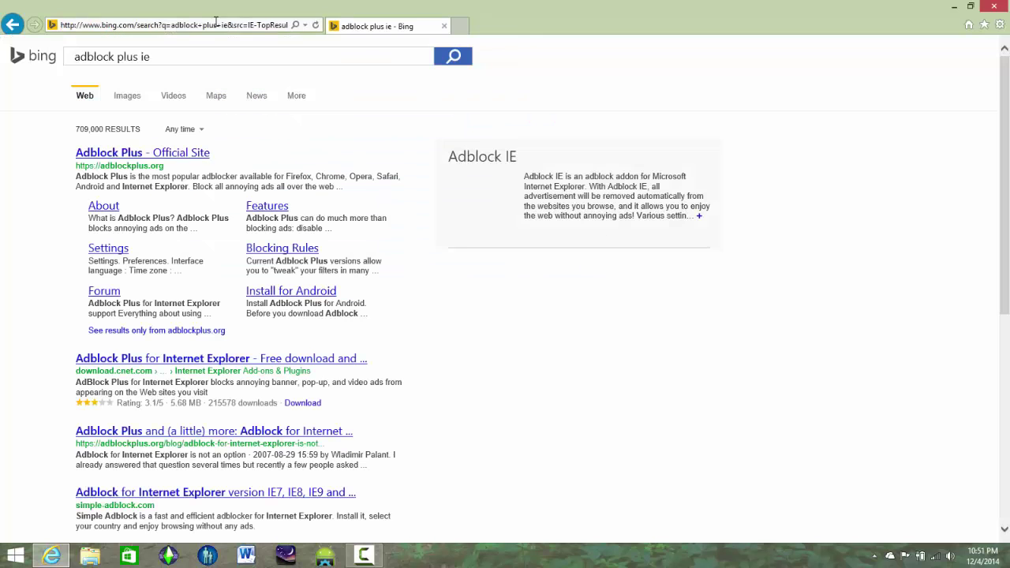
# Go to the official Adblock Plus site and save the Internet Explorer installer adblockplusie-1.2.exe
pyautogui.click(145, 155)
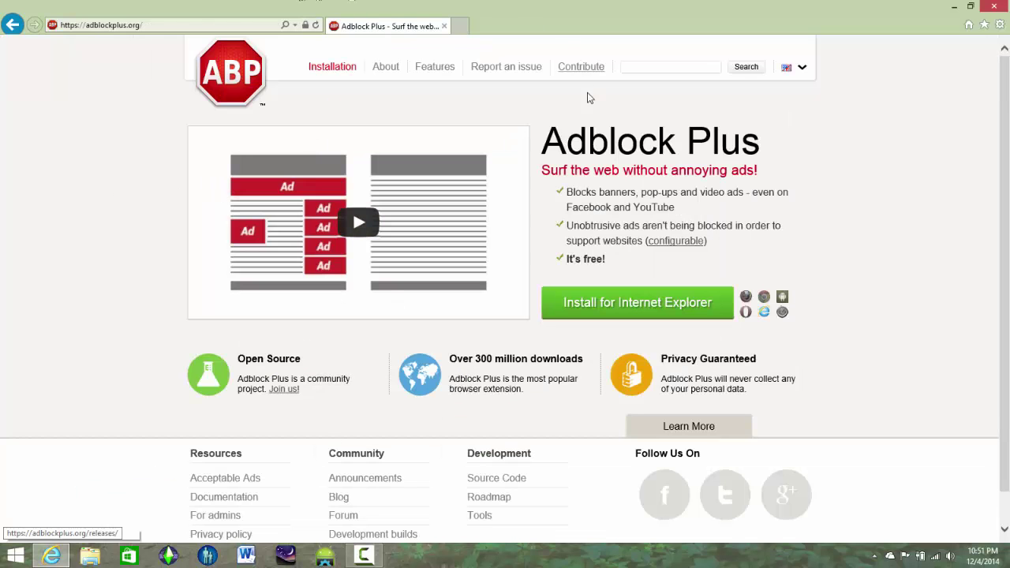
pyautogui.click(646, 310)
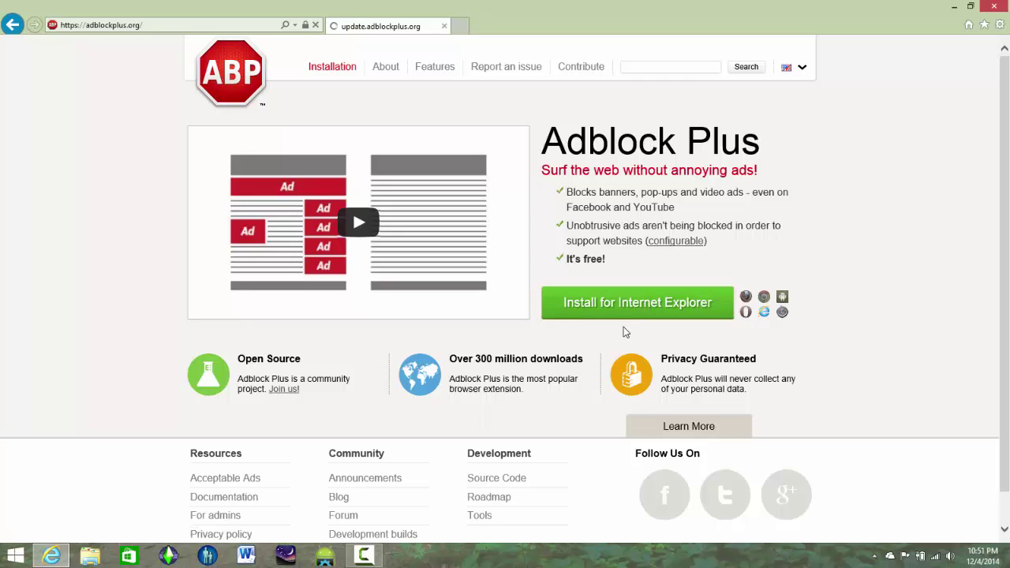
pyautogui.click(629, 314)
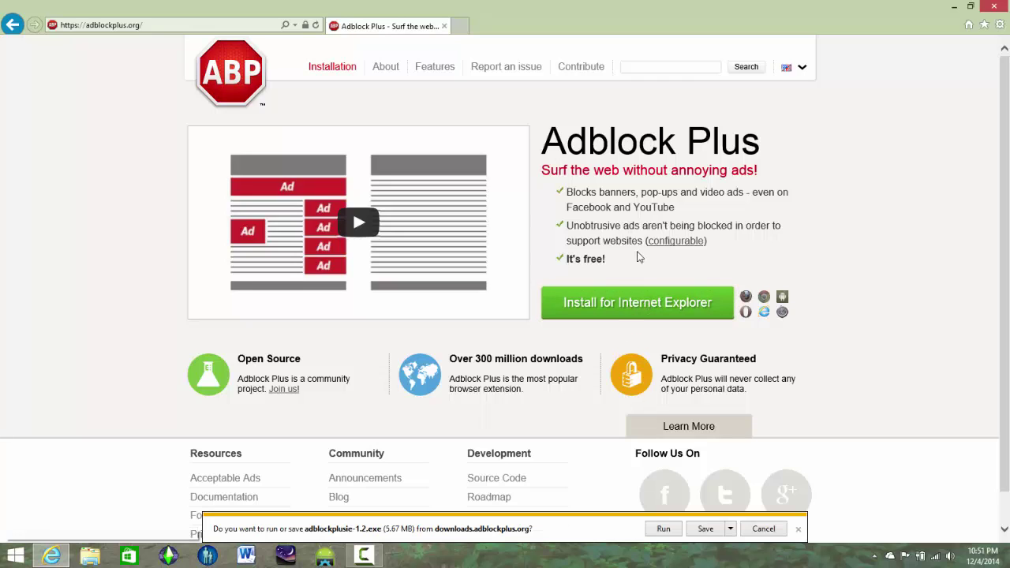
pyautogui.click(707, 531)
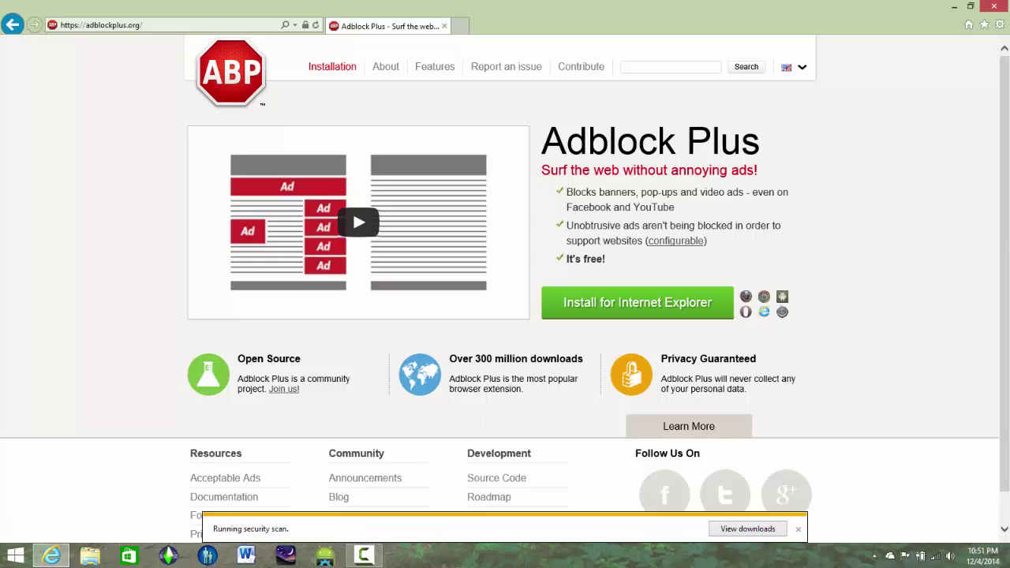
pyautogui.moveTo(1000, 30)
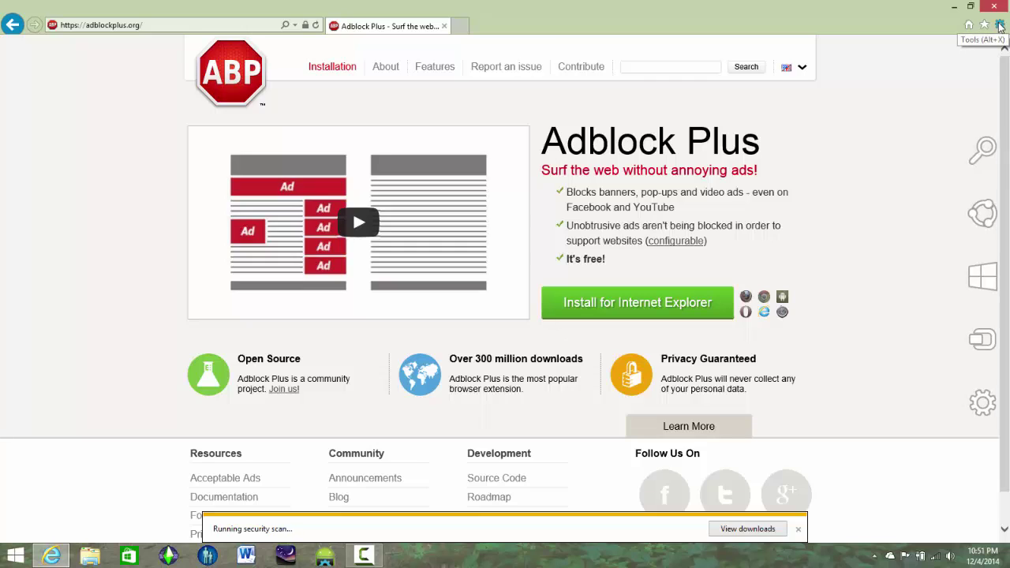
pyautogui.click(1000, 26)
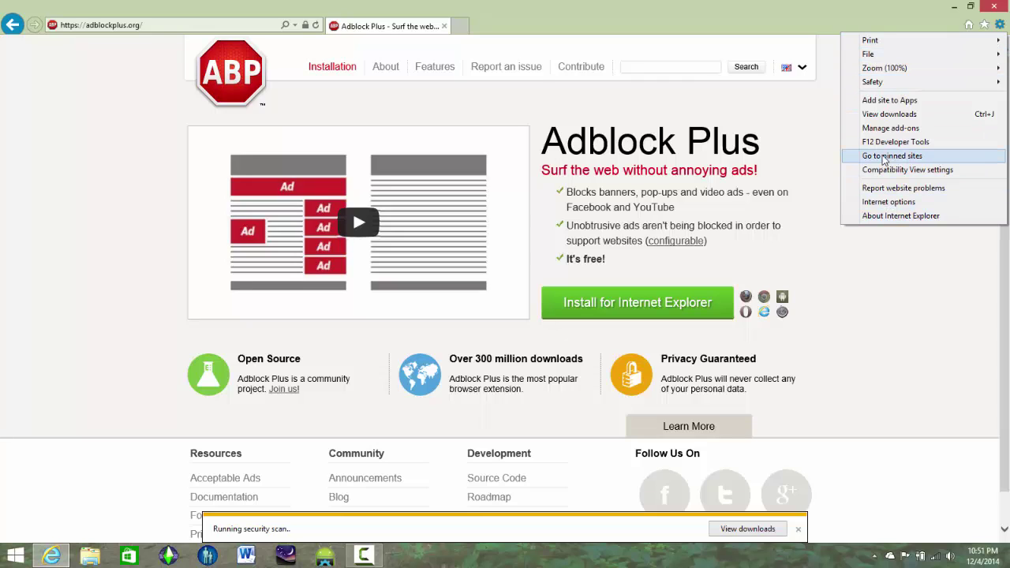
pyautogui.moveTo(883, 48)
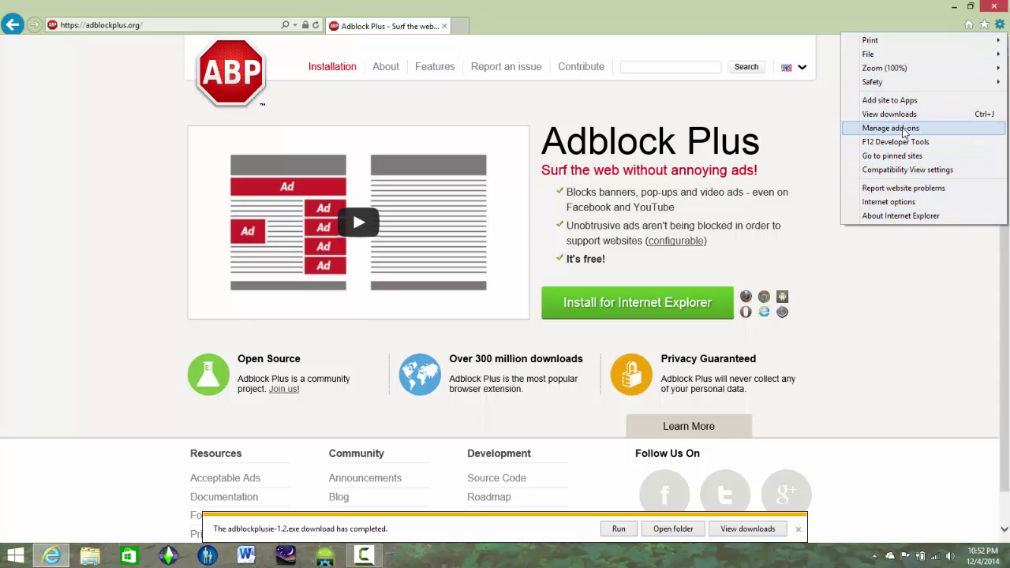
pyautogui.click(949, 235)
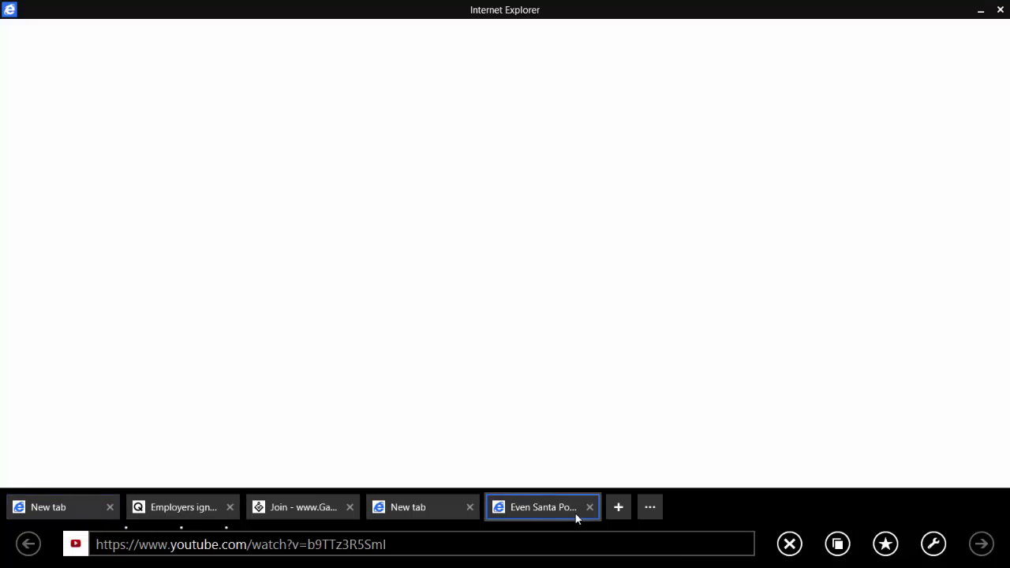
# Switch the full-screen browser's Google page to the desktop version of Internet Explorer and close that desktop window
pyautogui.click(469, 507)
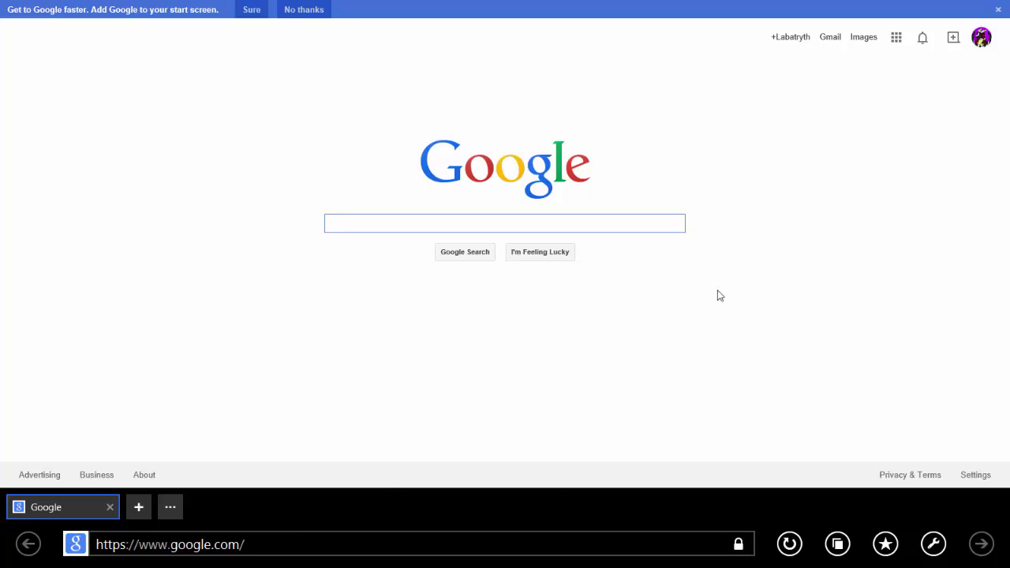
pyautogui.click(934, 544)
pyautogui.click(929, 461)
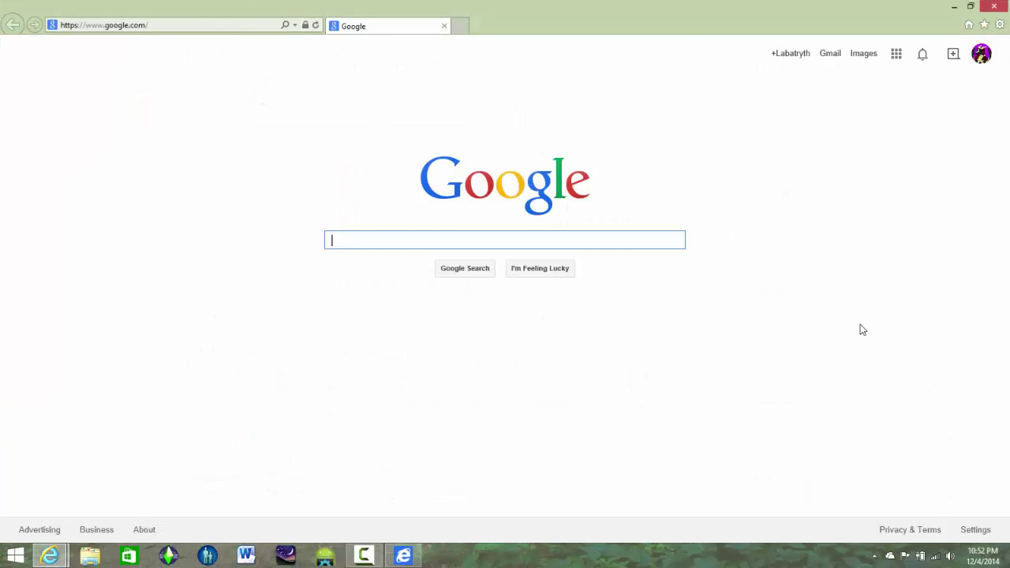
pyautogui.click(993, 7)
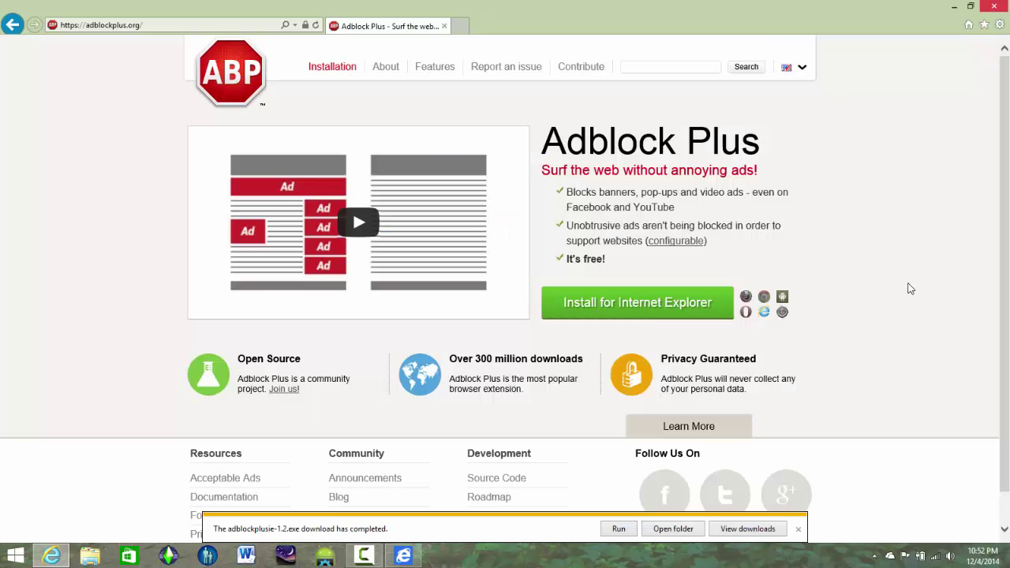
# Run the downloaded Adblock Plus for IE installer, let it close Internet Explorer, and complete the installation
pyautogui.click(620, 530)
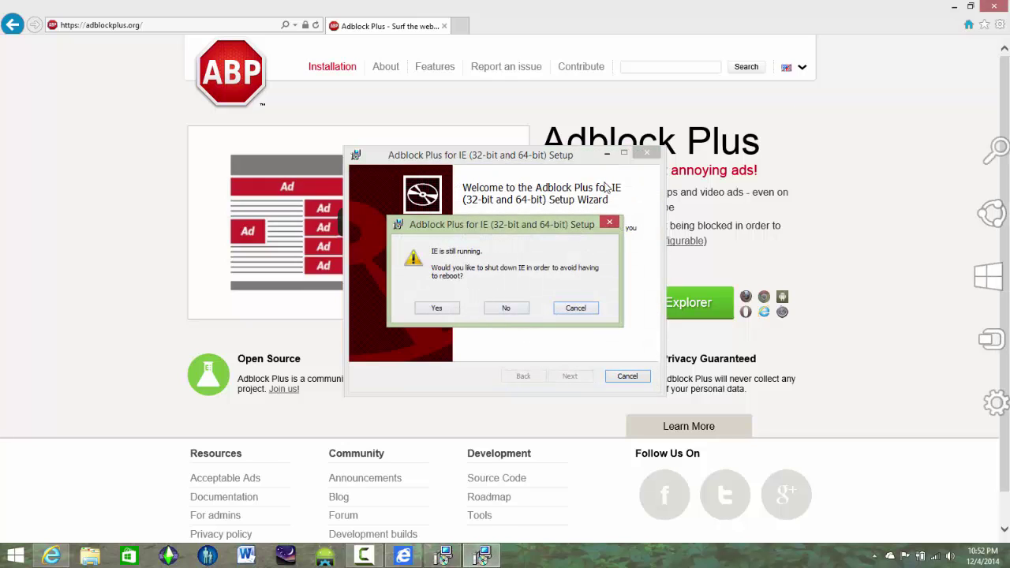
pyautogui.click(437, 307)
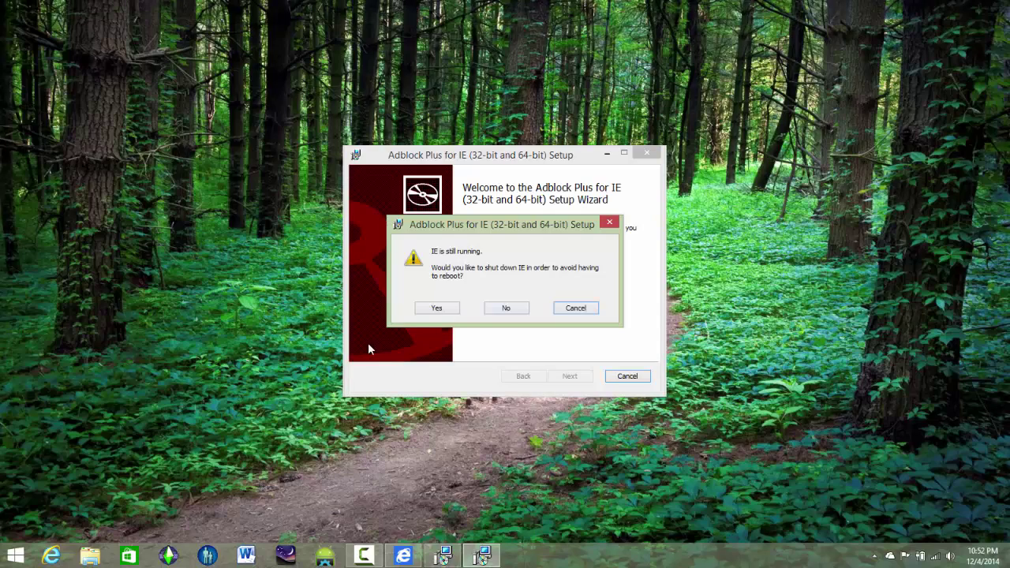
pyautogui.click(439, 313)
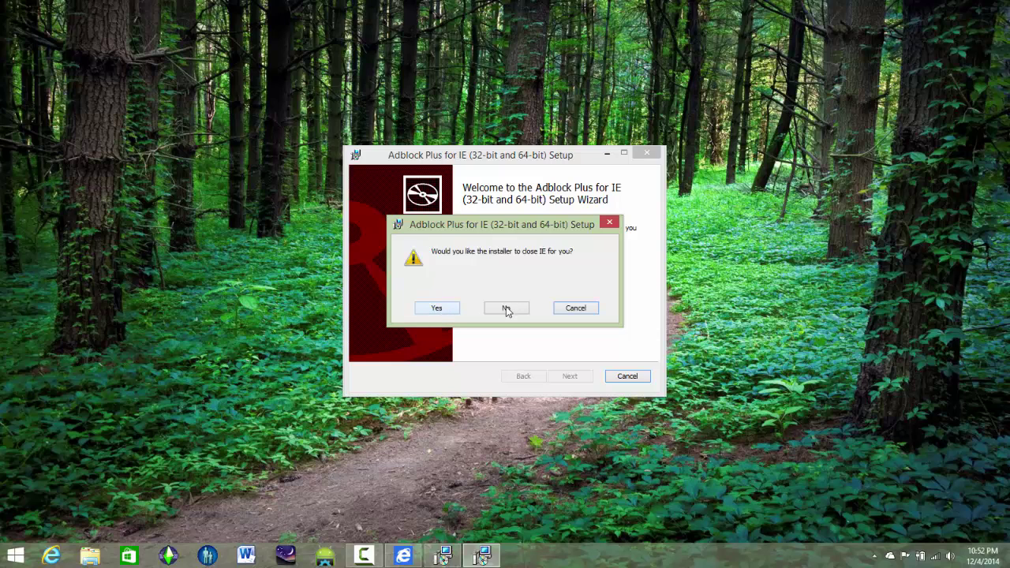
pyautogui.click(436, 309)
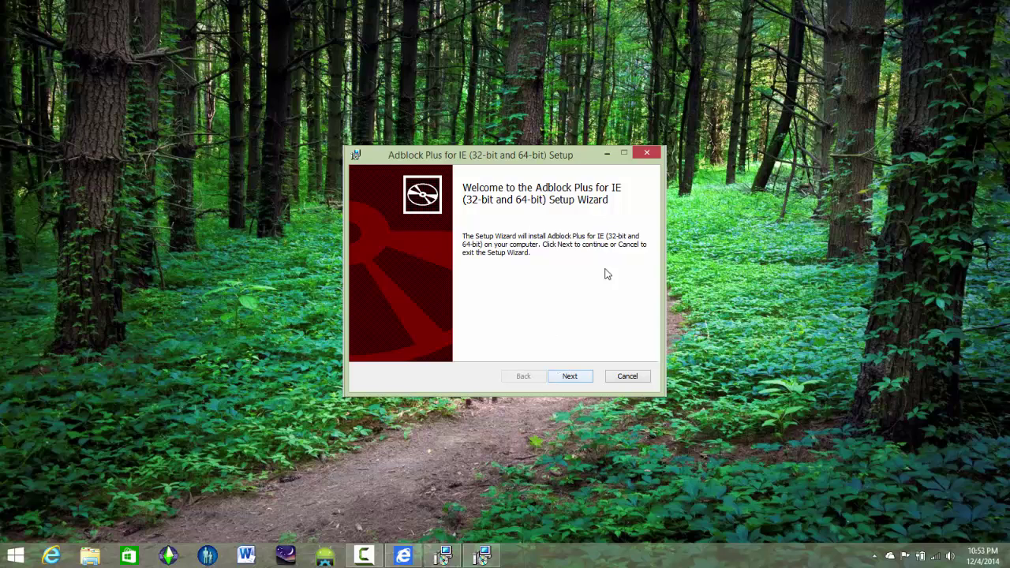
pyautogui.click(557, 378)
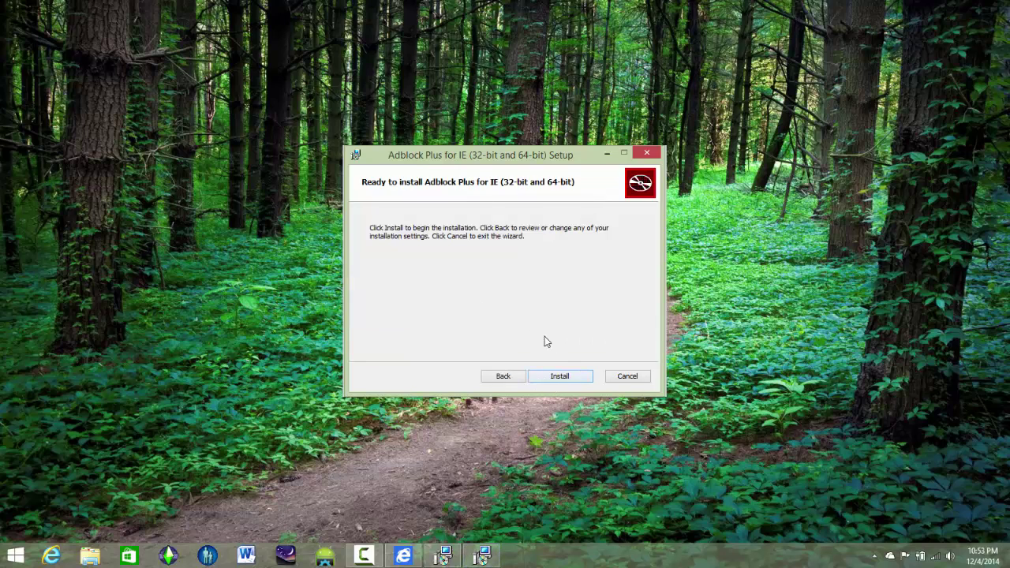
pyautogui.click(562, 378)
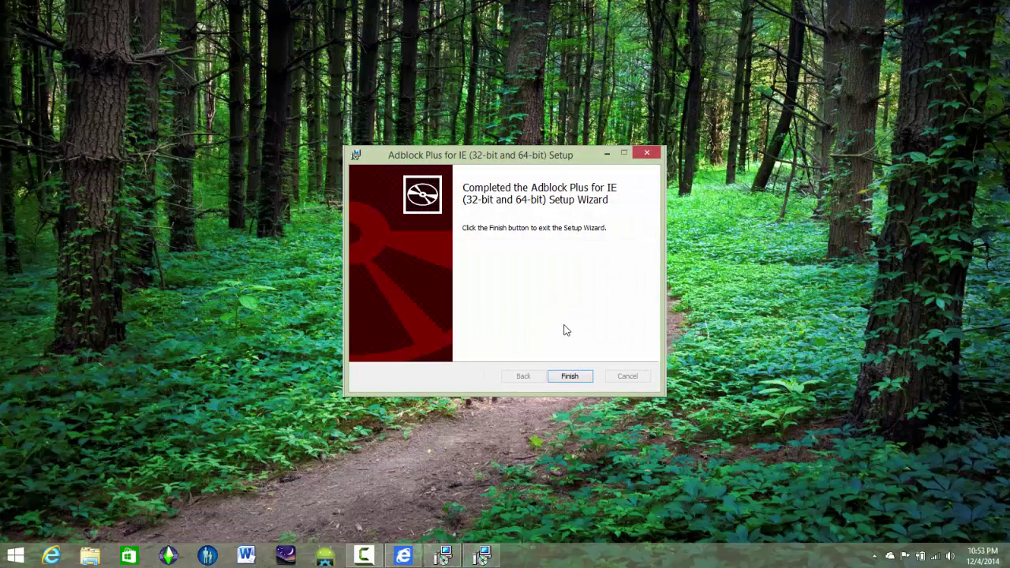
pyautogui.click(568, 382)
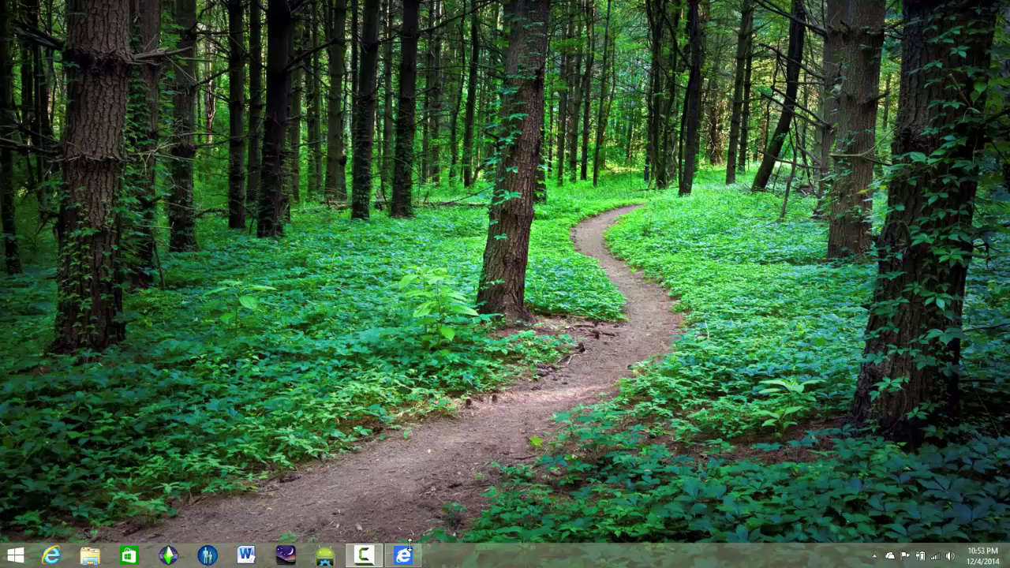
# Reopen desktop Internet Explorer and enable the Adblock Plus for IE Browser Helper Object add-on
pyautogui.click(52, 556)
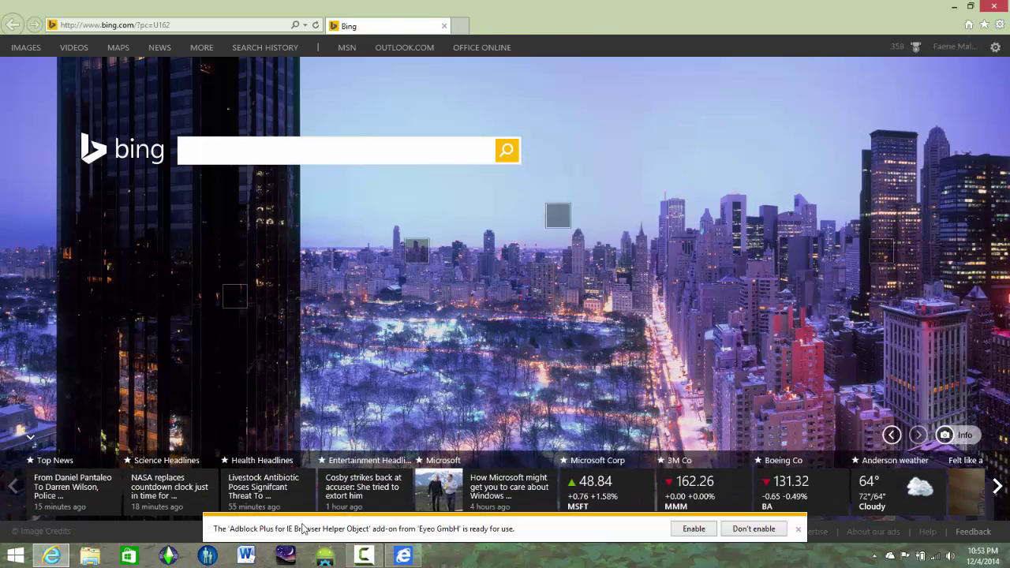
pyautogui.click(723, 533)
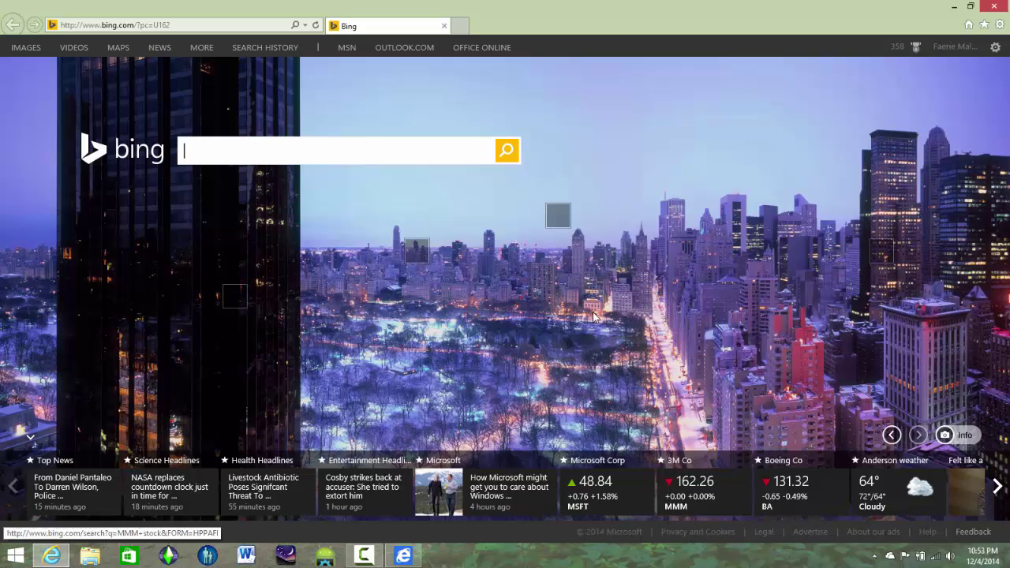
# Open ebay.com in a new tab and examine the home page for advertisements
pyautogui.click(462, 26)
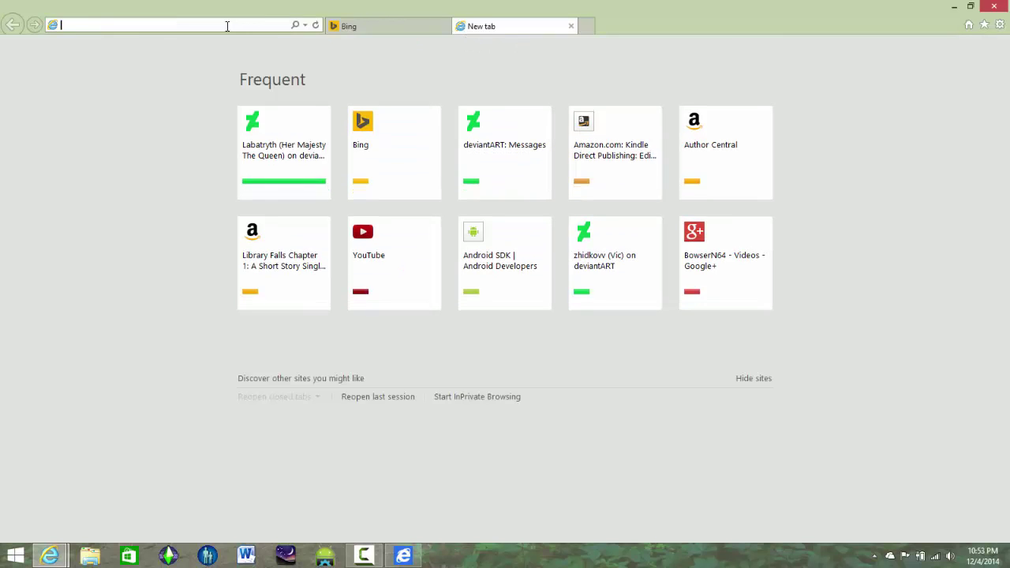
pyautogui.write('ebay.com/')
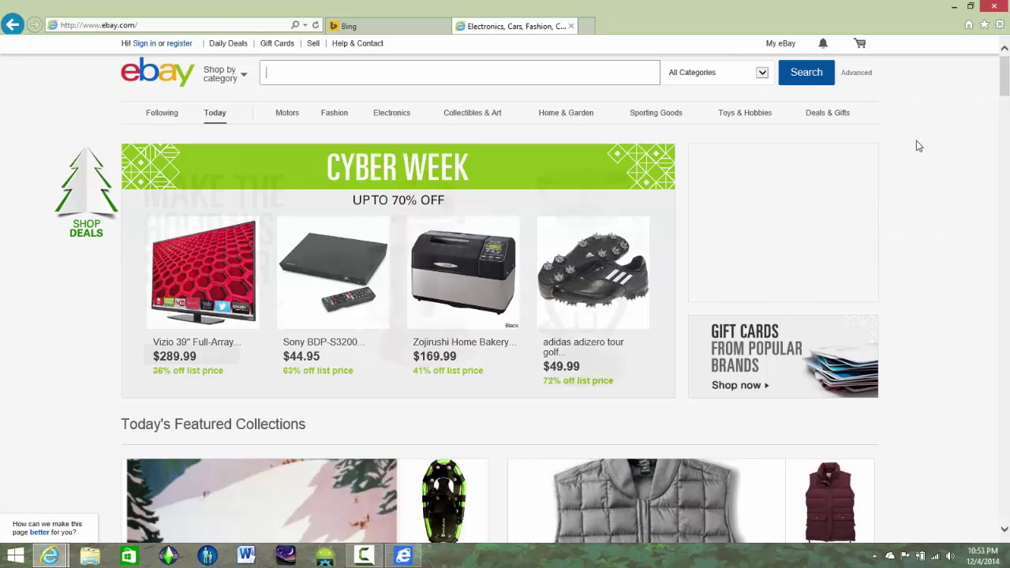
pyautogui.scroll(-1, 931, 138)
pyautogui.scroll(-6, 931, 141)
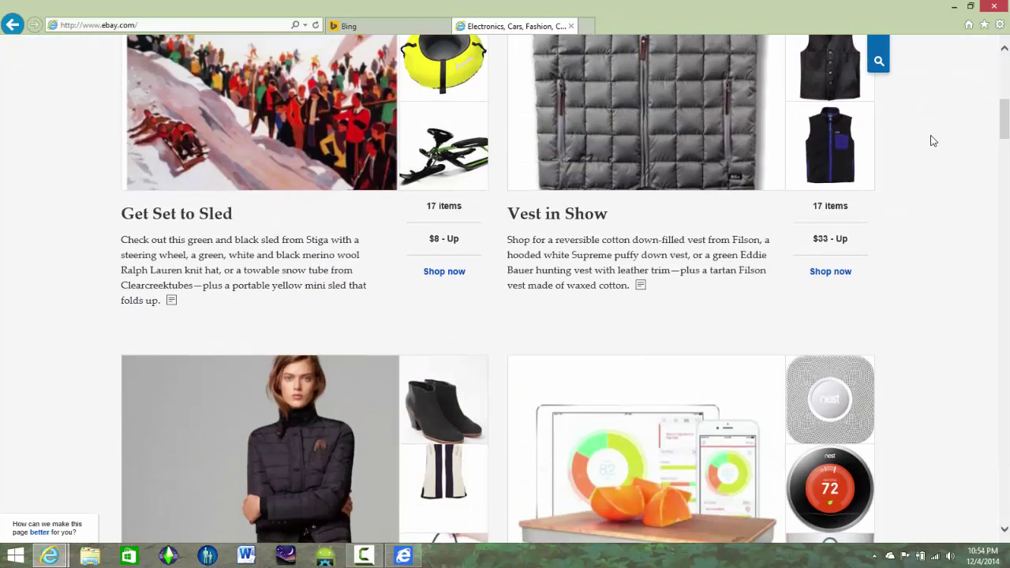
pyautogui.scroll(7, 931, 140)
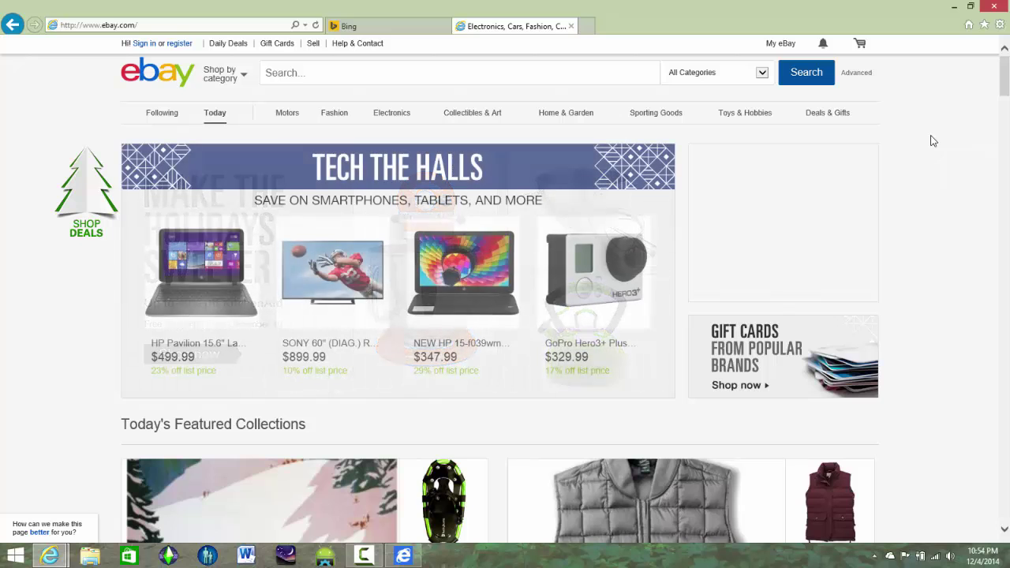
pyautogui.moveTo(567, 247)
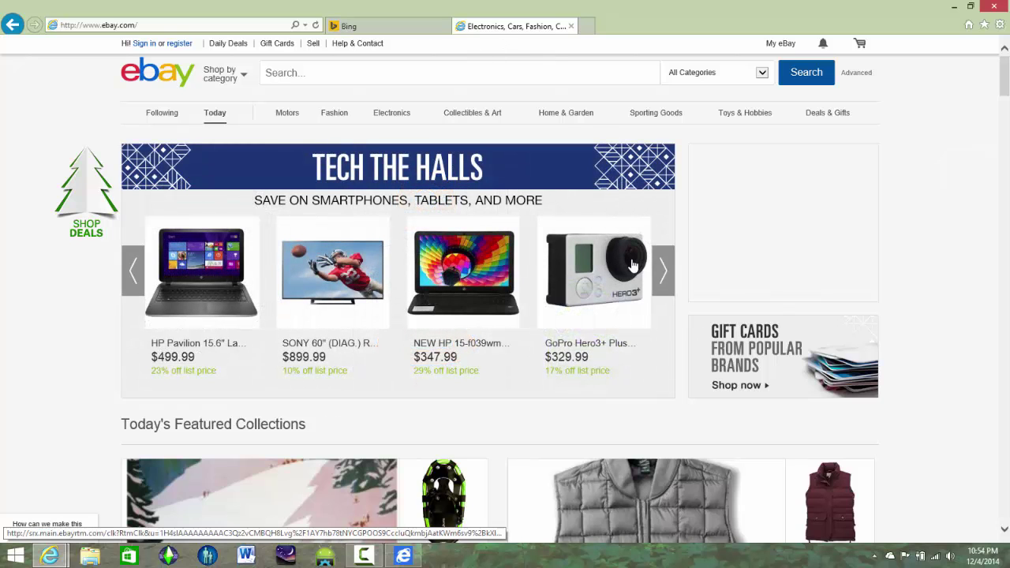
pyautogui.scroll(-5, 652, 259)
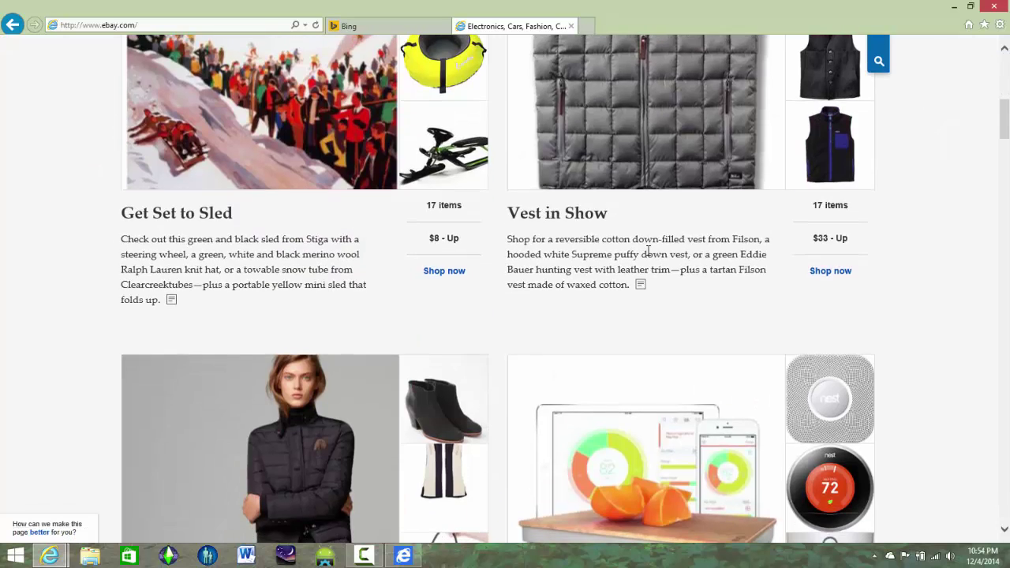
pyautogui.scroll(6, 523, 63)
# Go to amazon.com in the same tab and look through its home page for advertisements
pyautogui.click(189, 24)
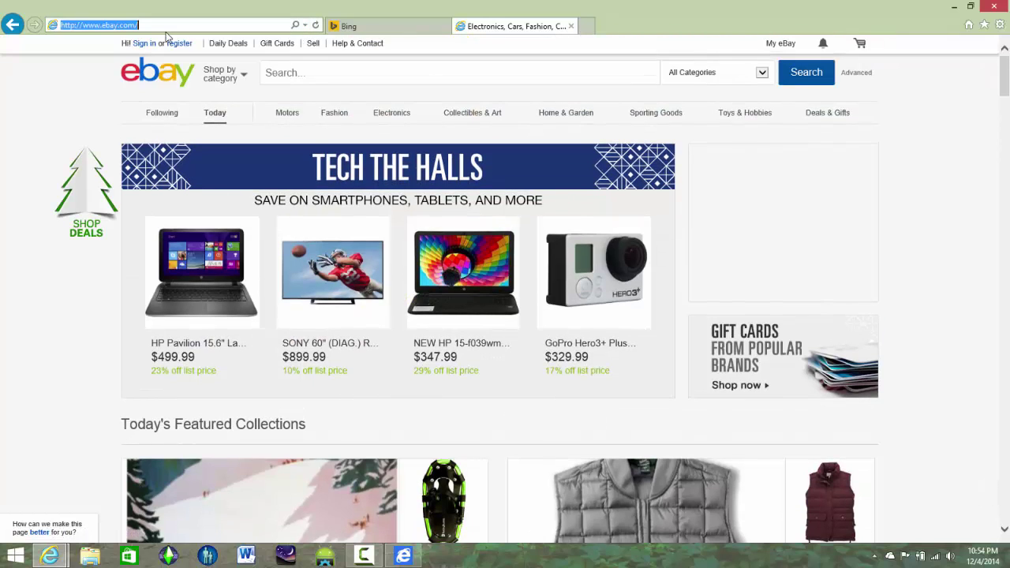
pyautogui.write('amazon')
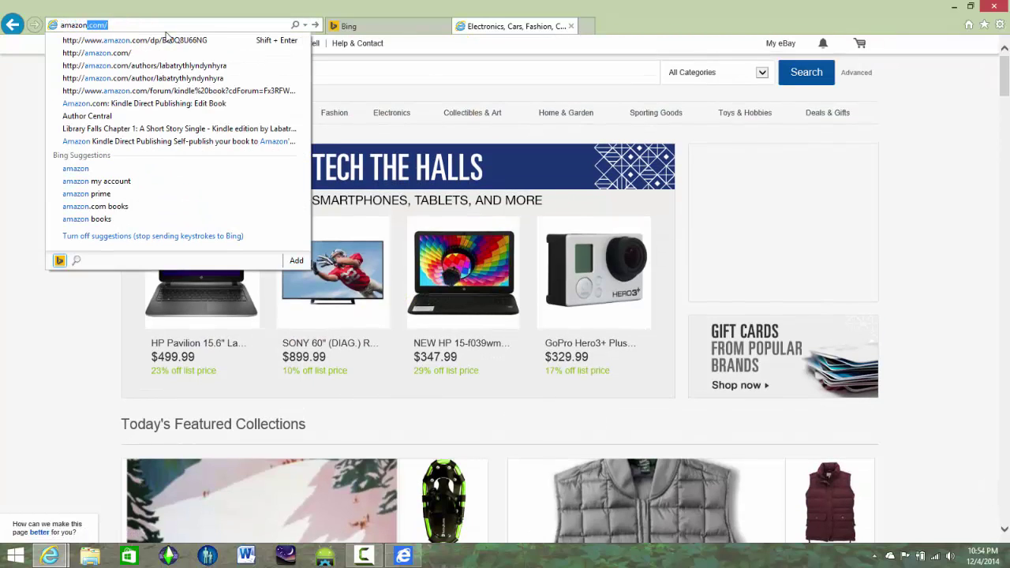
pyautogui.press('Return')
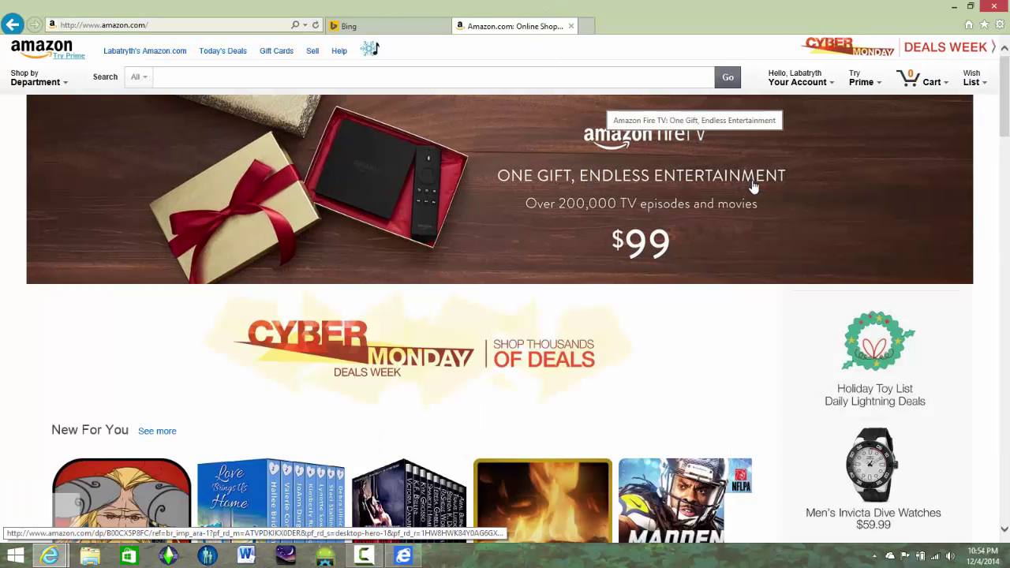
pyautogui.scroll(-5, 486, 170)
pyautogui.scroll(-10, 486, 170)
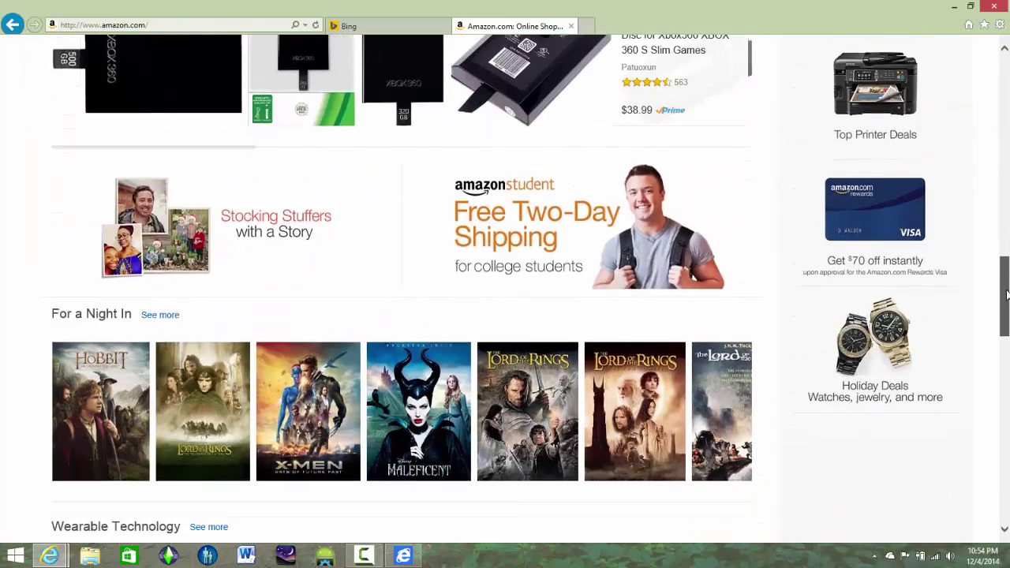
# Look over the rest of the Amazon home page back up to its header banner
pyautogui.scroll(3, 1004, 272)
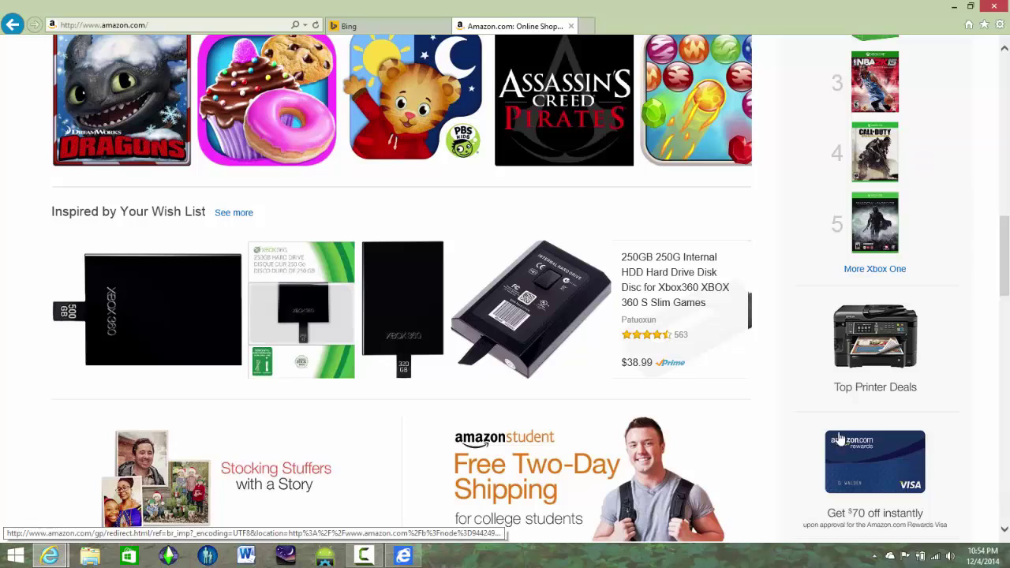
pyautogui.moveTo(1005, 262); pyautogui.dragTo(1006, 110)
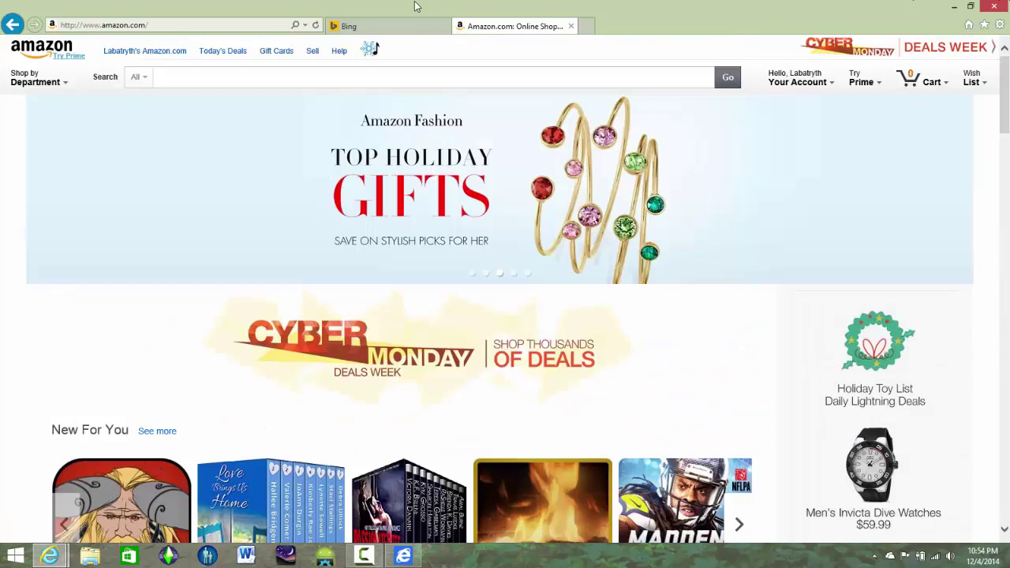
pyautogui.click(163, 30)
pyautogui.click(586, 26)
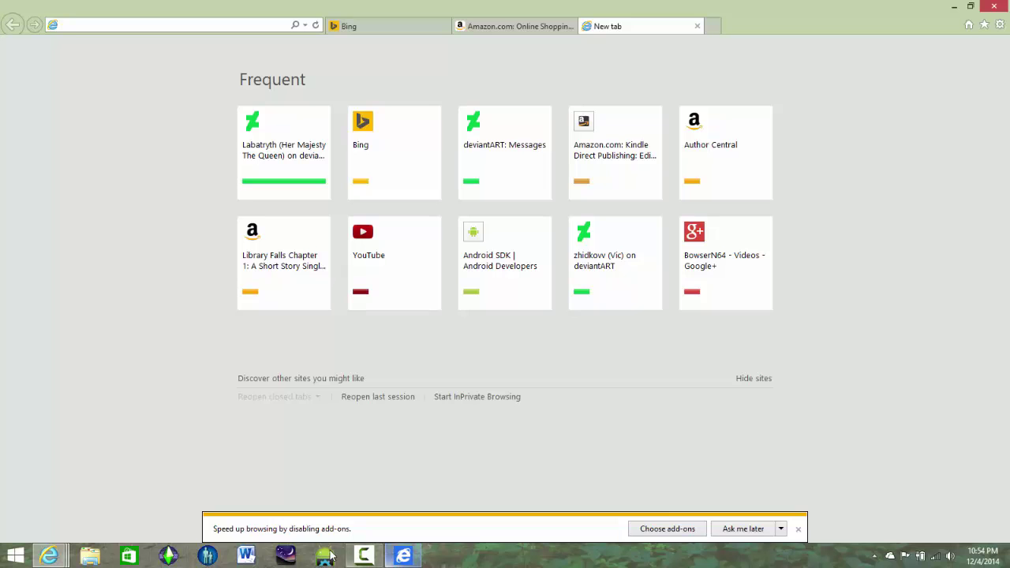
pyautogui.click(361, 557)
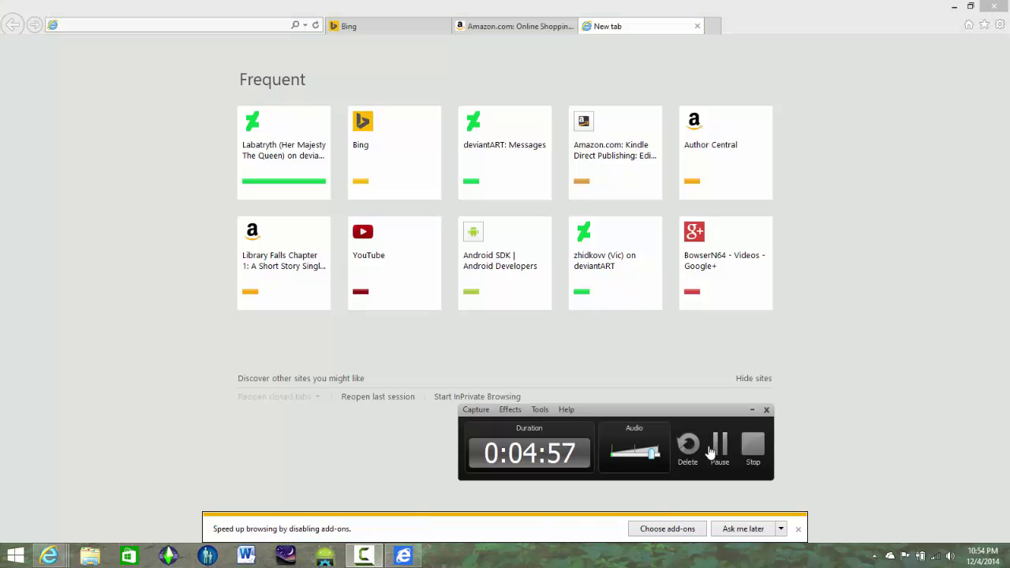
pyautogui.click(721, 444)
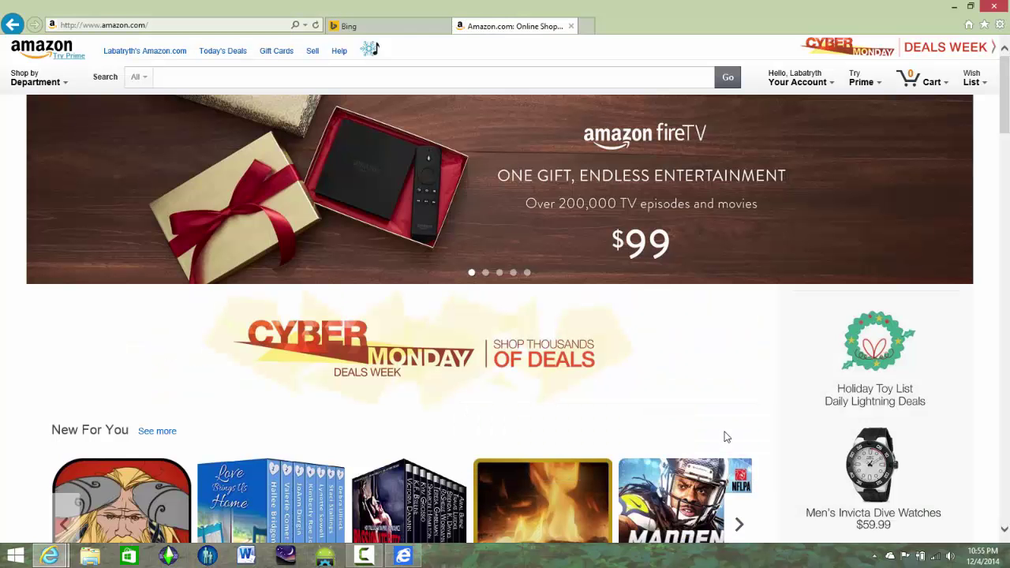
# Replace the Amazon tab with a new one for pagereboot.com, view its automatic page-refresh form, and close it
pyautogui.click(571, 27)
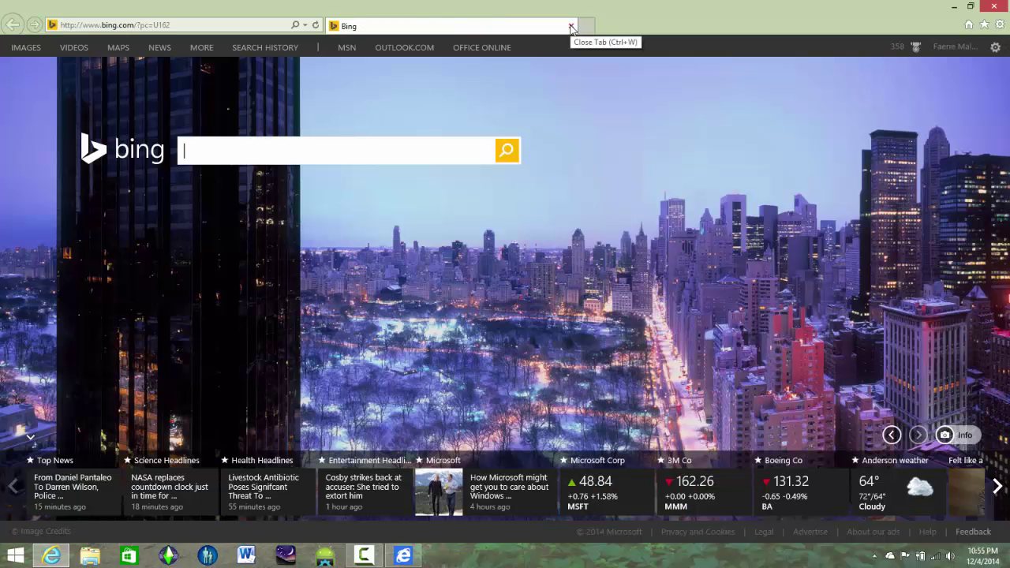
pyautogui.click(586, 26)
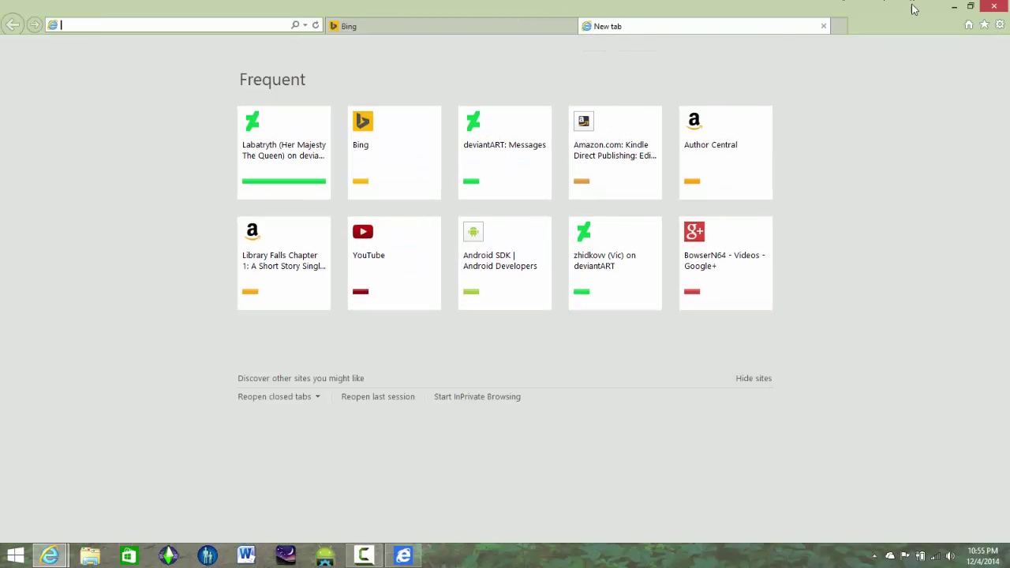
pyautogui.write('pagereboot.com/')
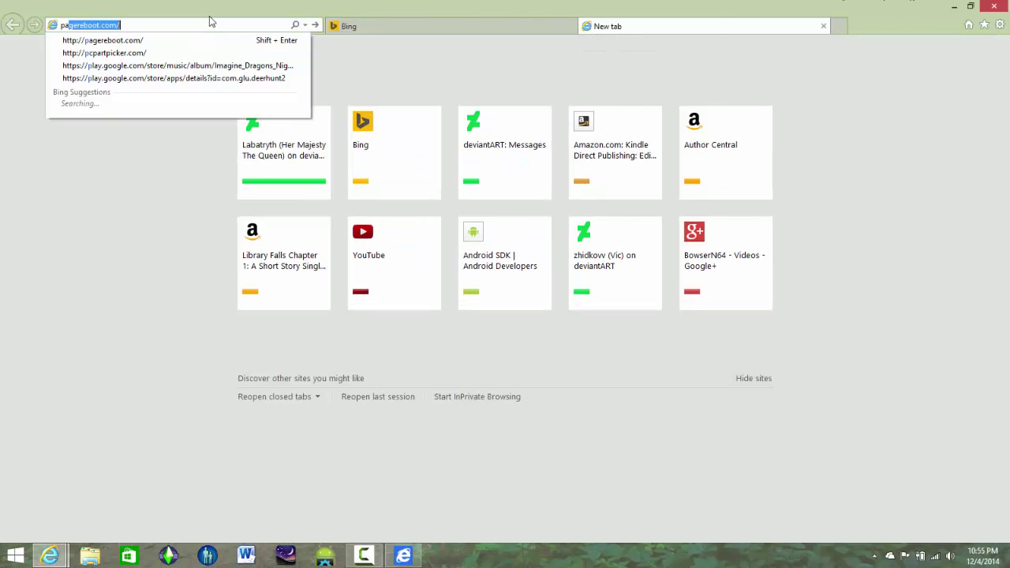
pyautogui.click(167, 26)
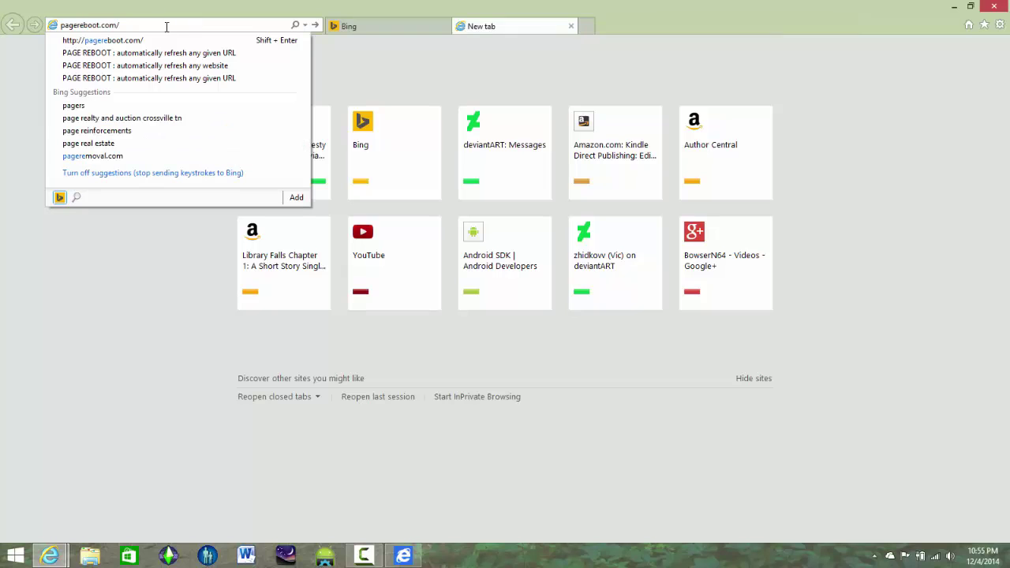
pyautogui.press('Return')
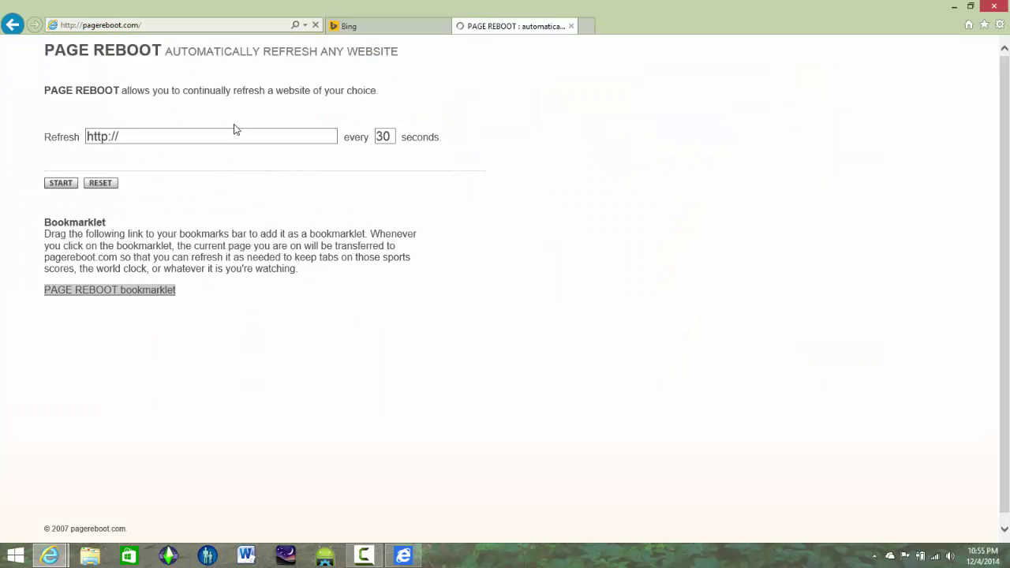
pyautogui.click(216, 137)
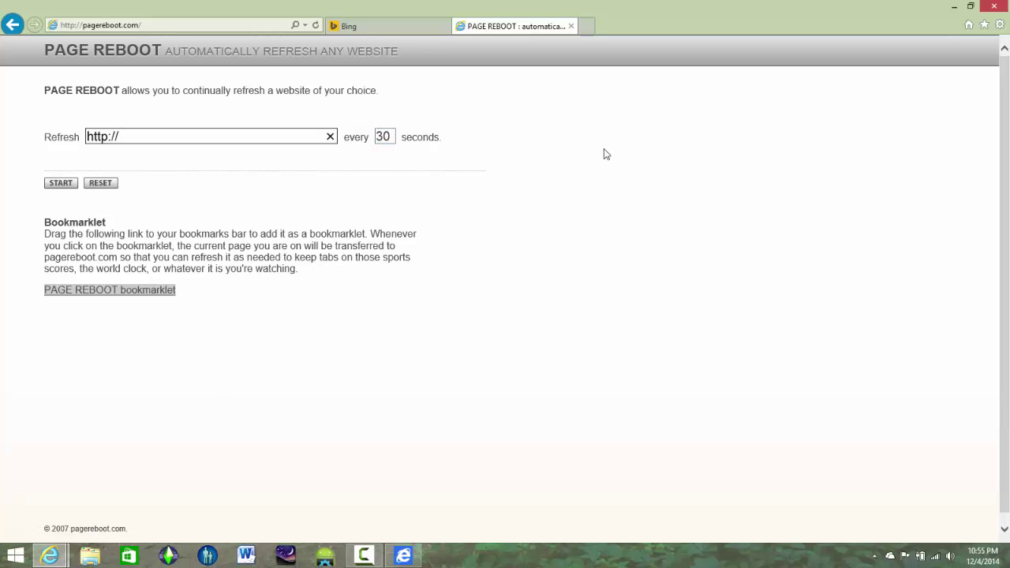
pyautogui.click(571, 27)
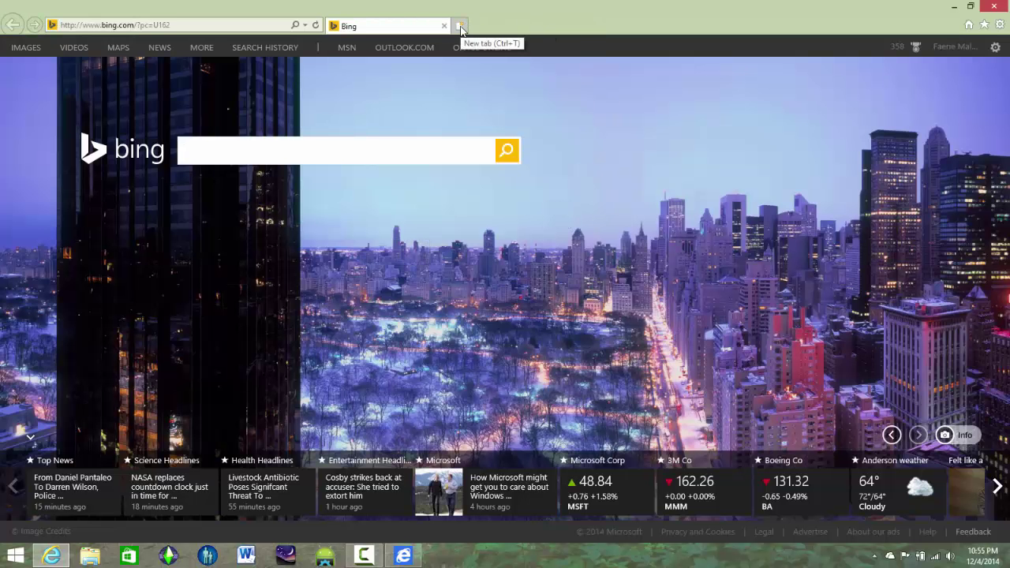
# Search Bing for yrefresh, view the AutoRefresher for IE page on CNET Download.com, and close Internet Explorer
pyautogui.write('yrefreshj')
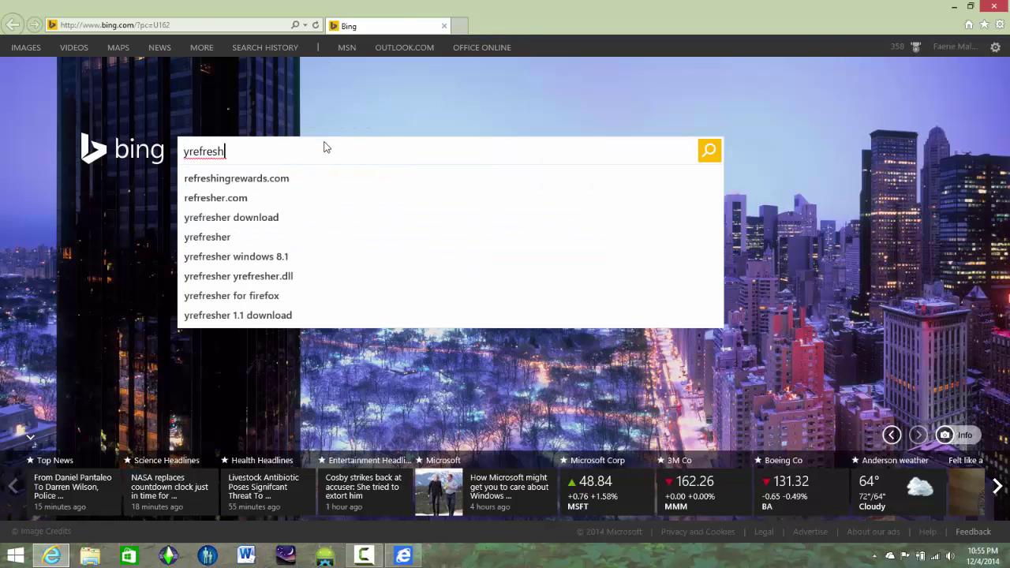
pyautogui.press('Return')
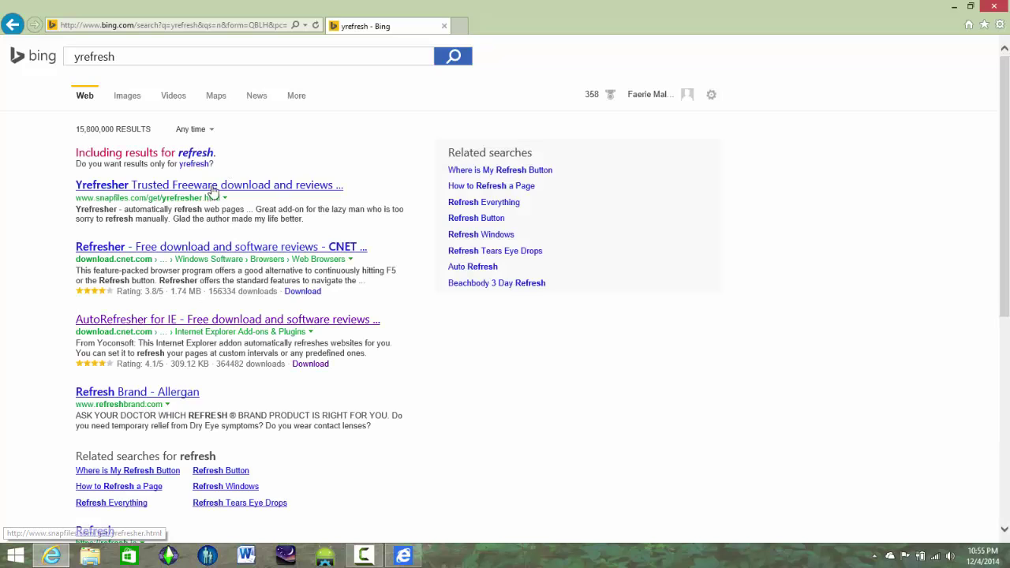
pyautogui.click(170, 319)
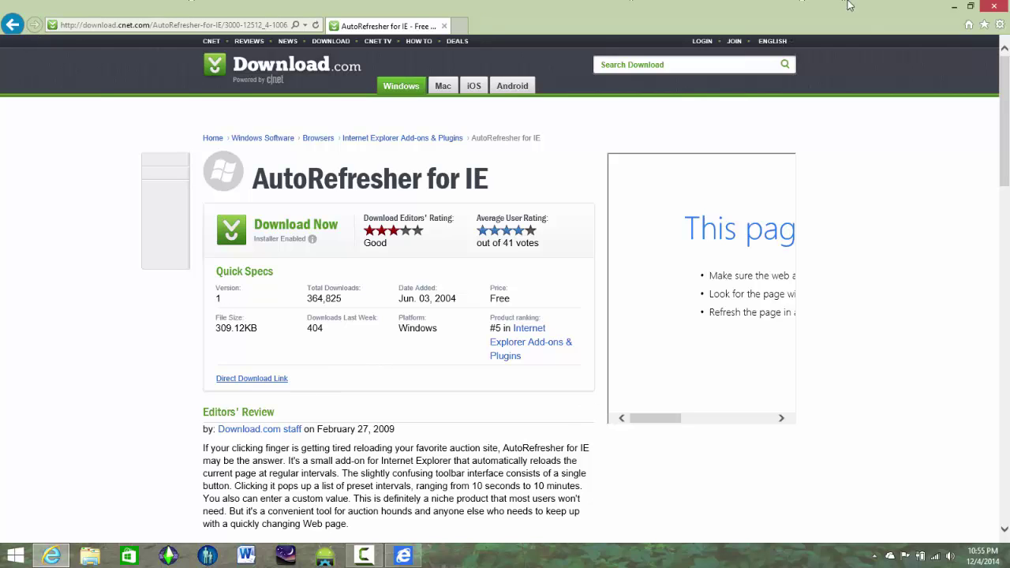
pyautogui.click(991, 7)
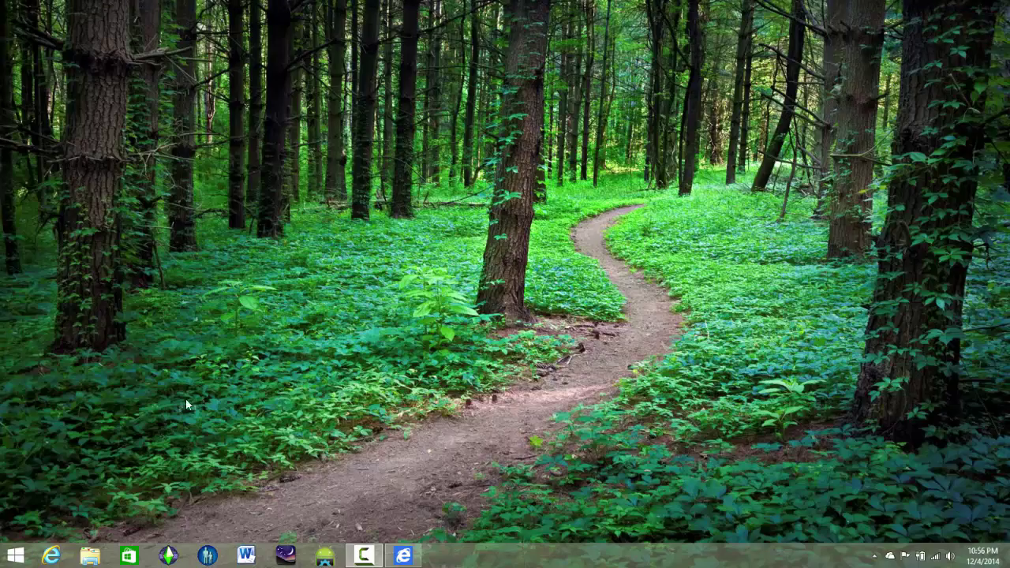
# Switch to File Explorer, open the Downloads folder, and run YRefresher_1_20_Setup.exe
pyautogui.click(90, 556)
pyautogui.doubleClick(553, 107)
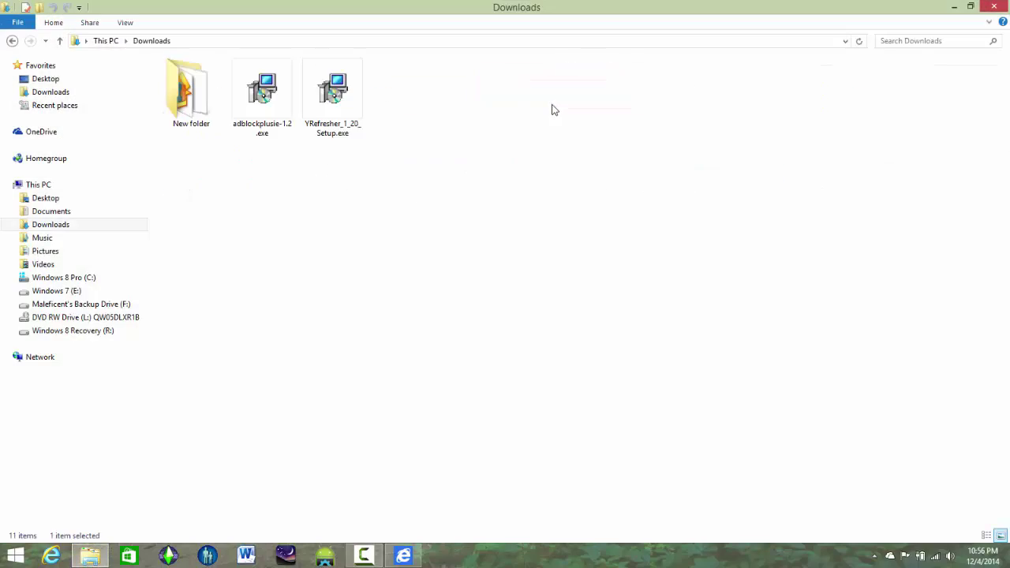
pyautogui.doubleClick(342, 101)
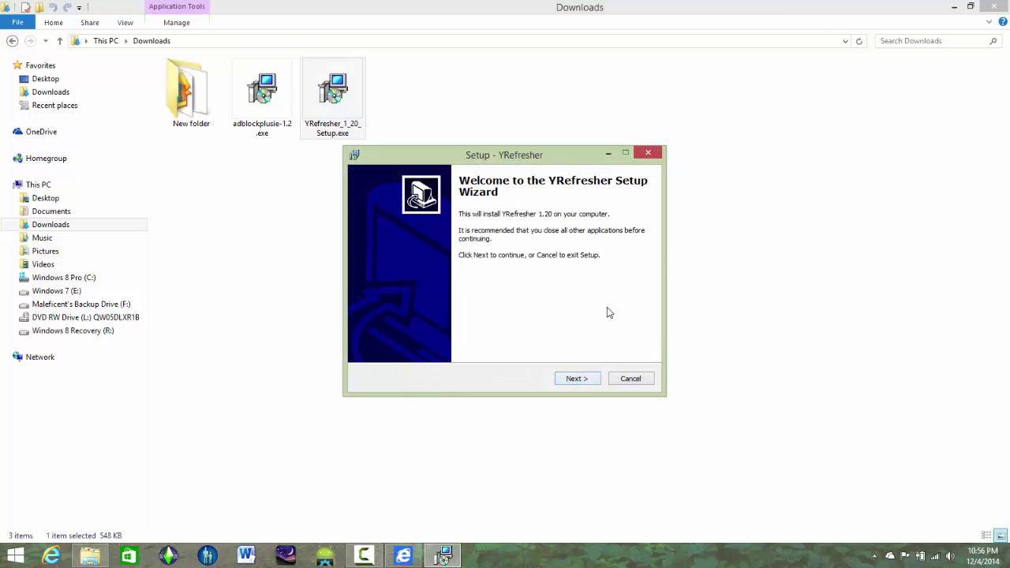
# Install YRefresher with the default destination and shortcut folders, then close the ReadMe file and the Downloads window
pyautogui.click(582, 381)
pyautogui.click(576, 380)
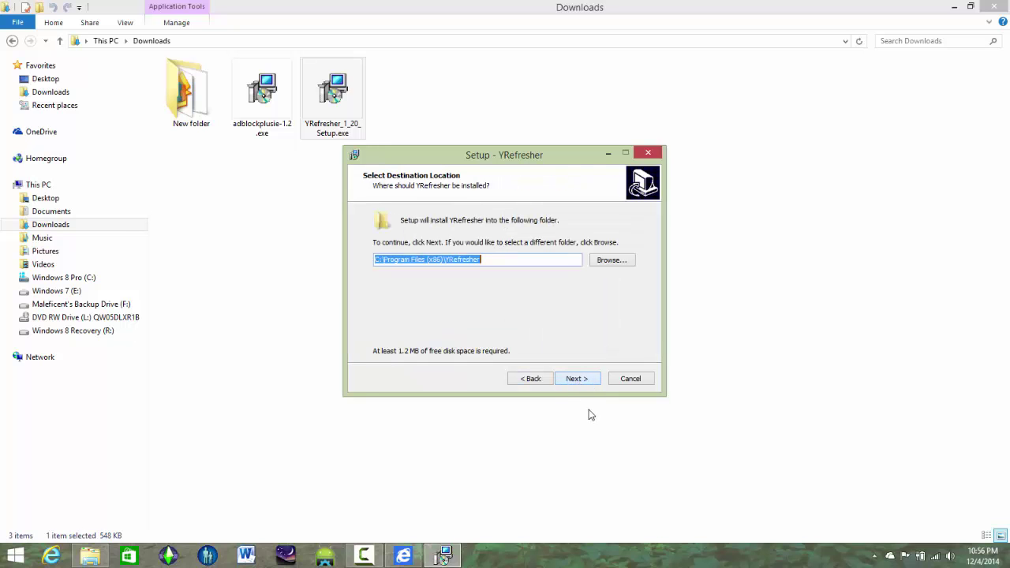
pyautogui.click(577, 380)
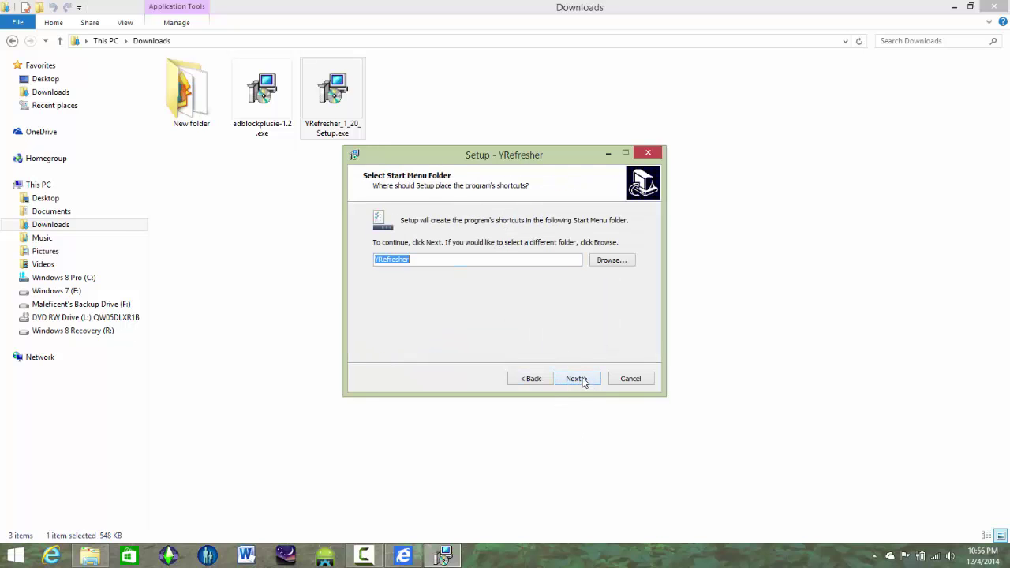
pyautogui.click(581, 379)
pyautogui.click(580, 379)
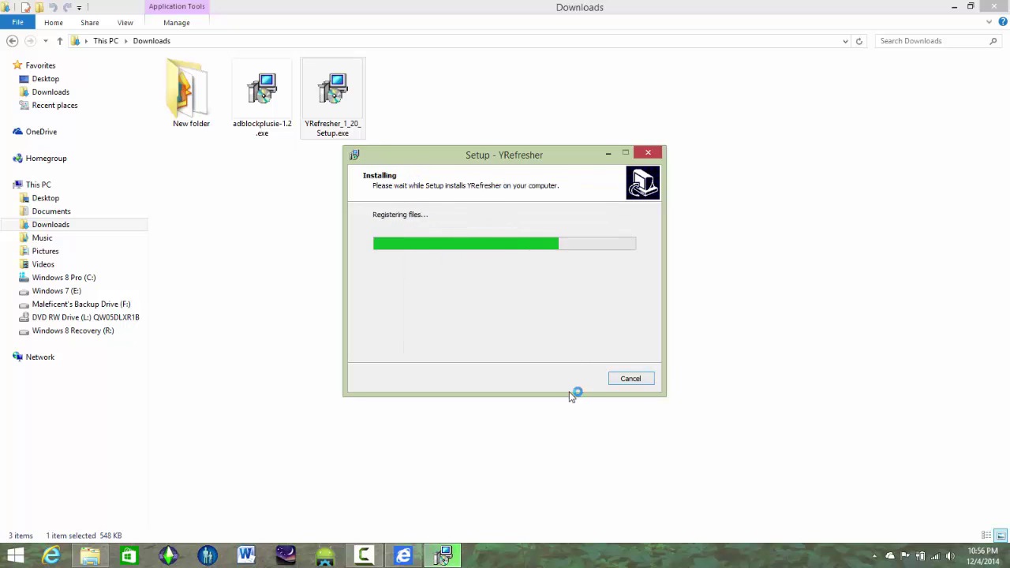
pyautogui.click(572, 379)
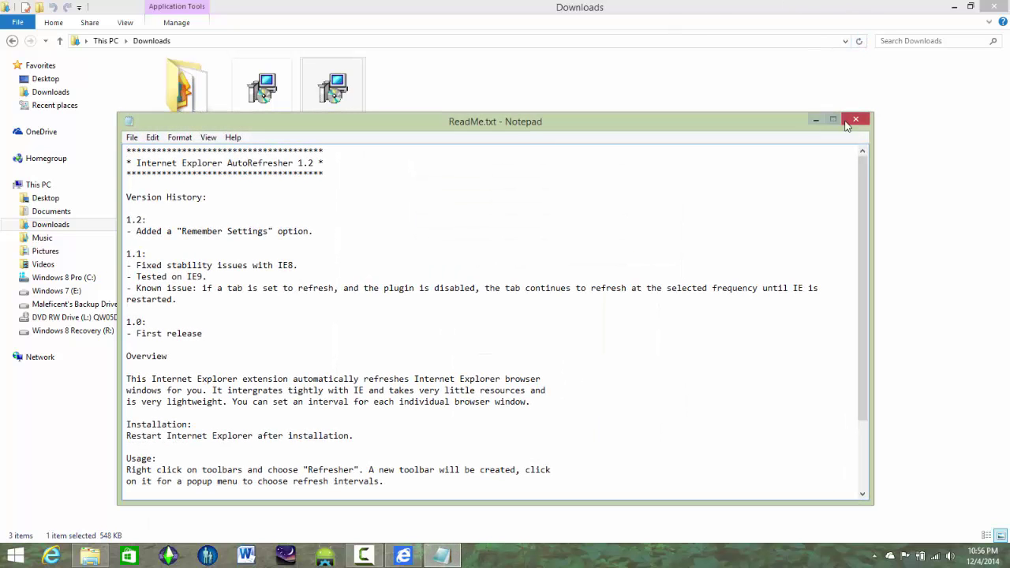
pyautogui.click(849, 120)
pyautogui.click(997, 6)
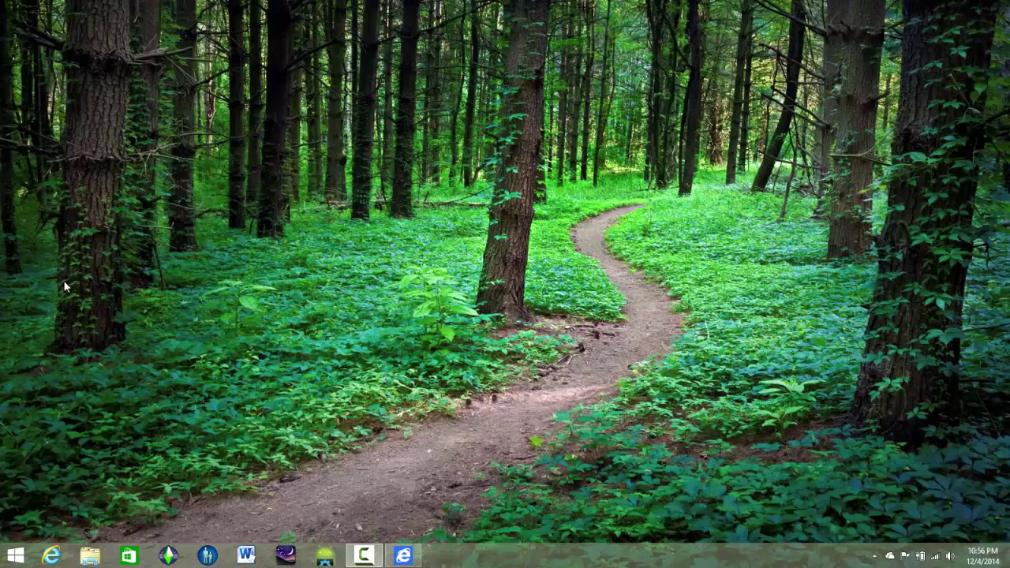
# Restart desktop Internet Explorer, enable the YRefresher add-on, and view its refresh interval options
pyautogui.click(403, 555)
pyautogui.moveTo(1002, 6)
pyautogui.click(1000, 10)
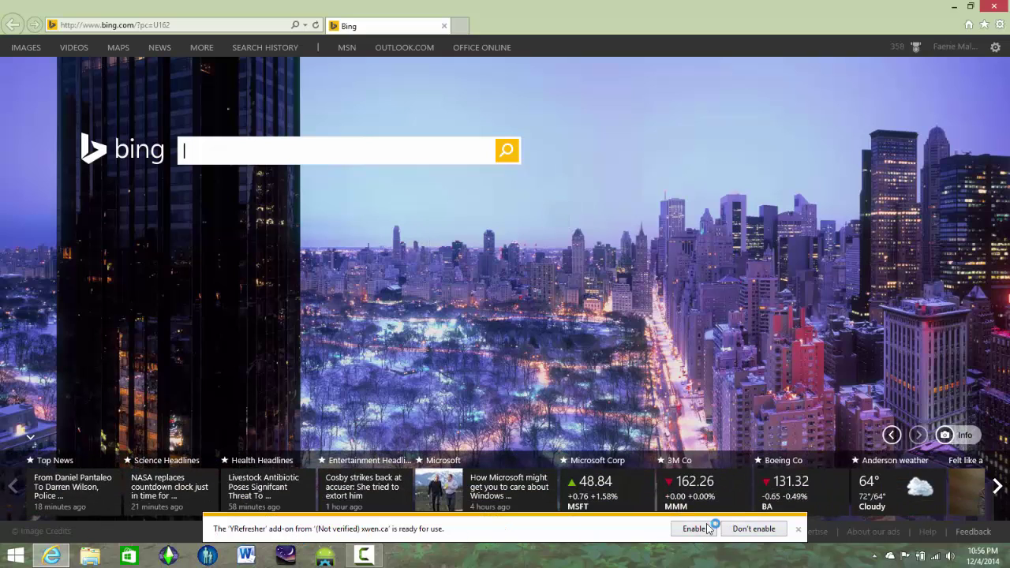
pyautogui.click(694, 529)
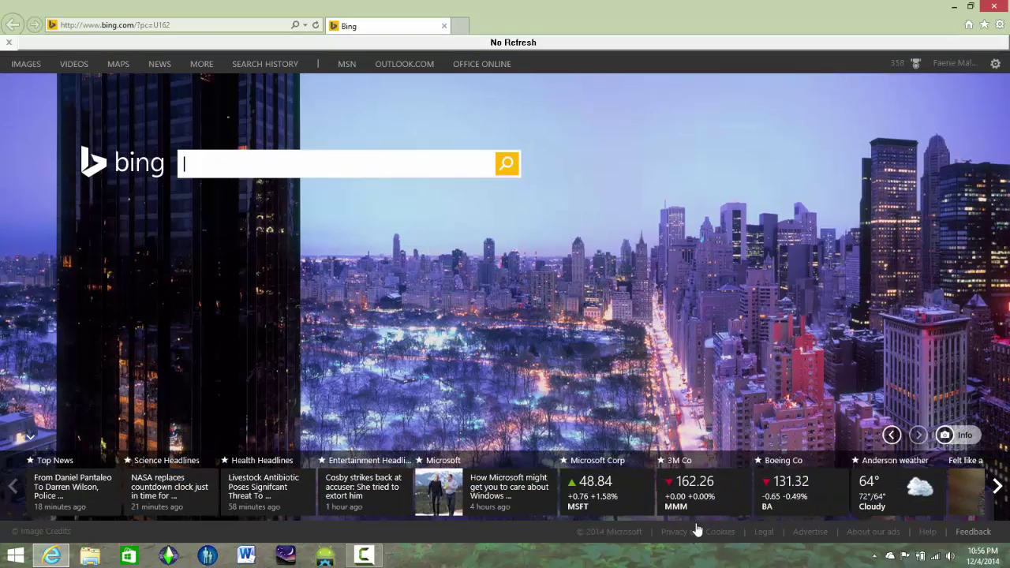
pyautogui.click(513, 45)
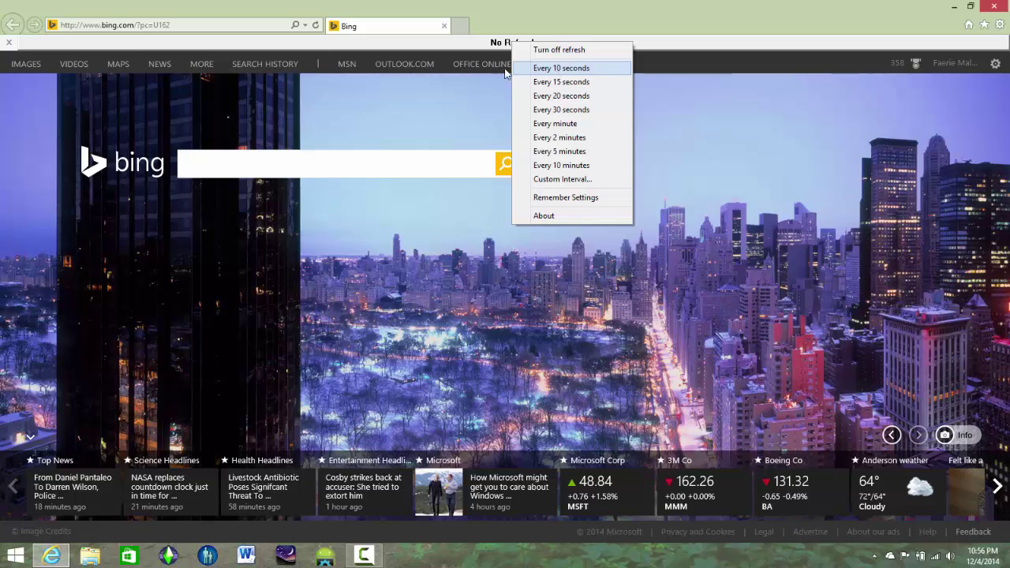
# Open ebay.com in a new tab and set YRefresher to reload the page every 10 seconds
pyautogui.click(461, 26)
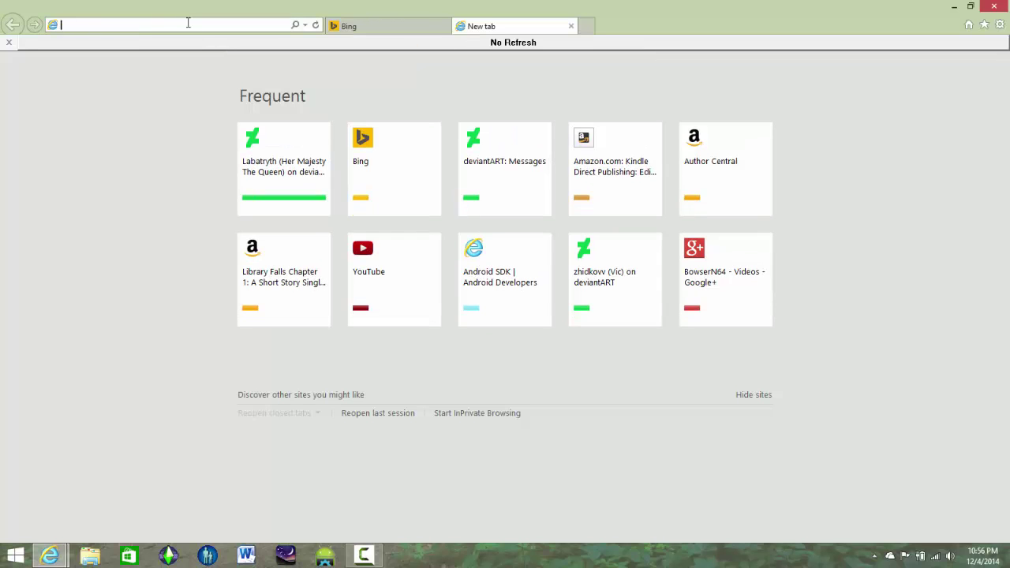
pyautogui.write('ebay')
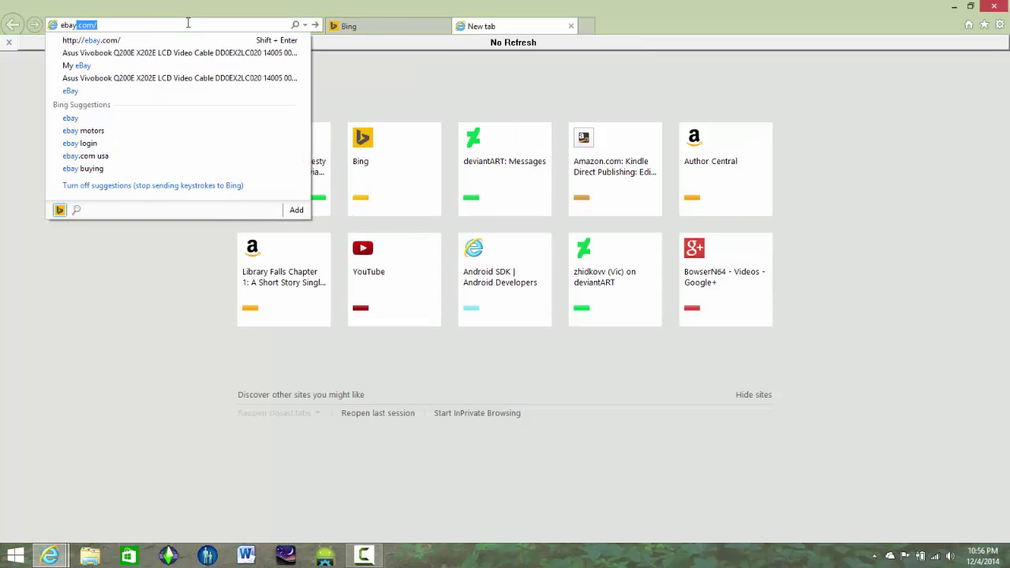
pyautogui.write('.com')
pyautogui.press('Return')
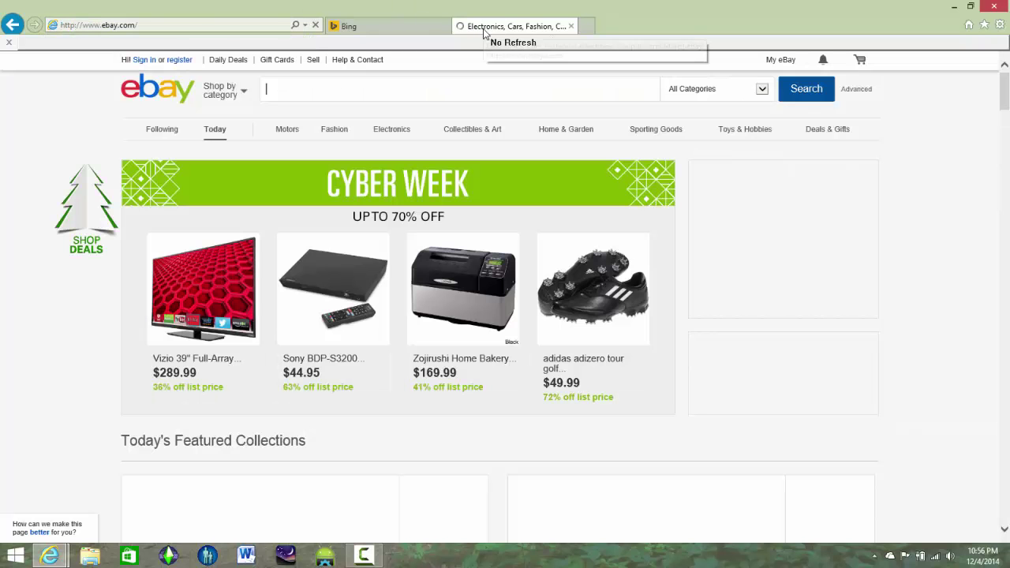
pyautogui.click(527, 45)
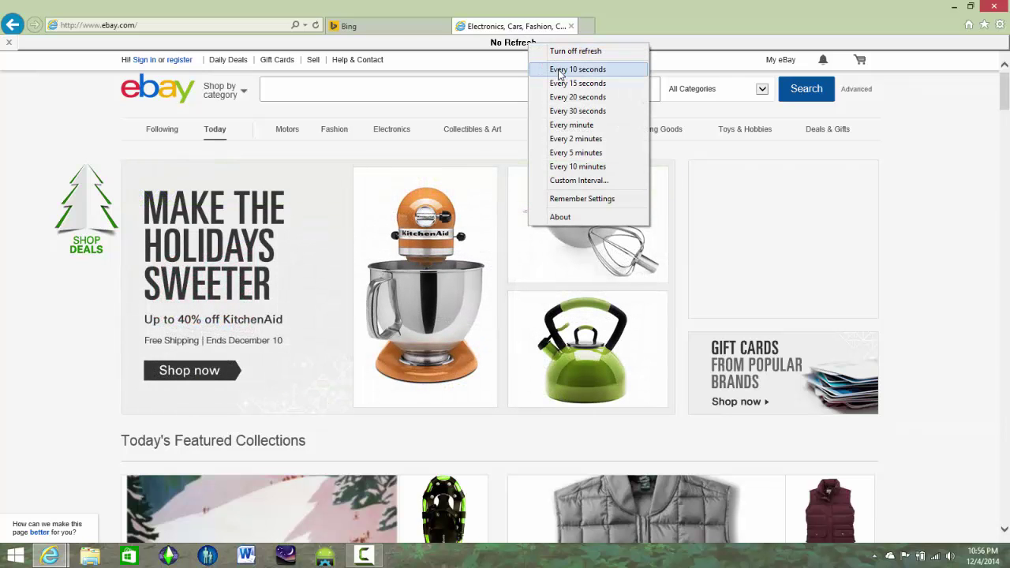
pyautogui.click(559, 71)
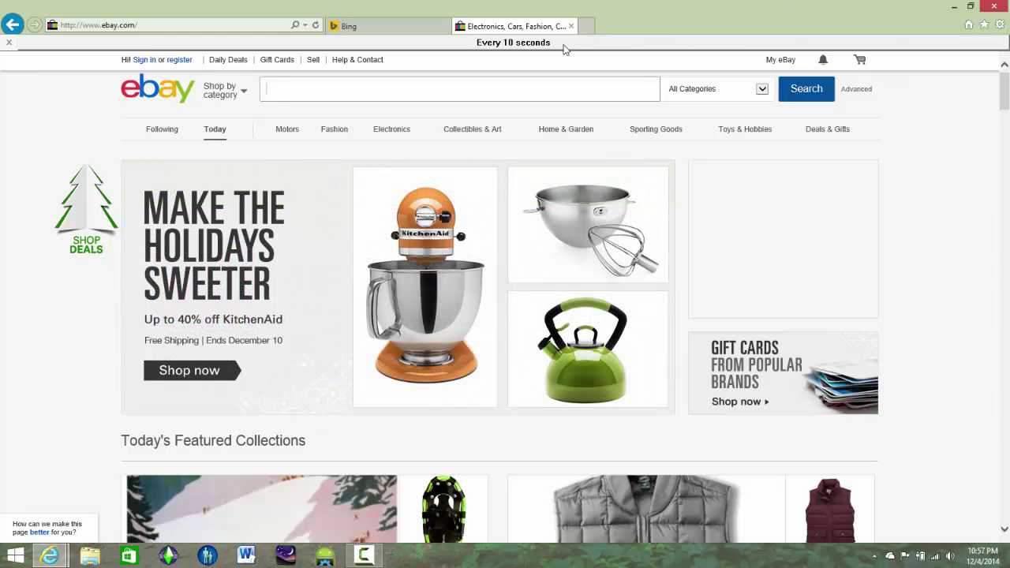
# Turn off the automatic refresh for the eBay page and close its tab
pyautogui.click(565, 48)
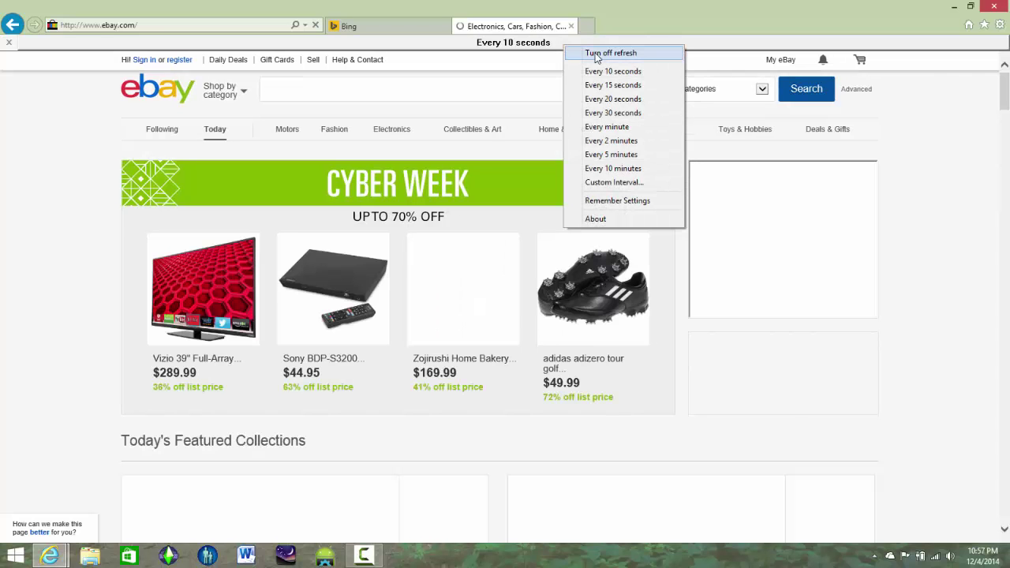
pyautogui.click(582, 54)
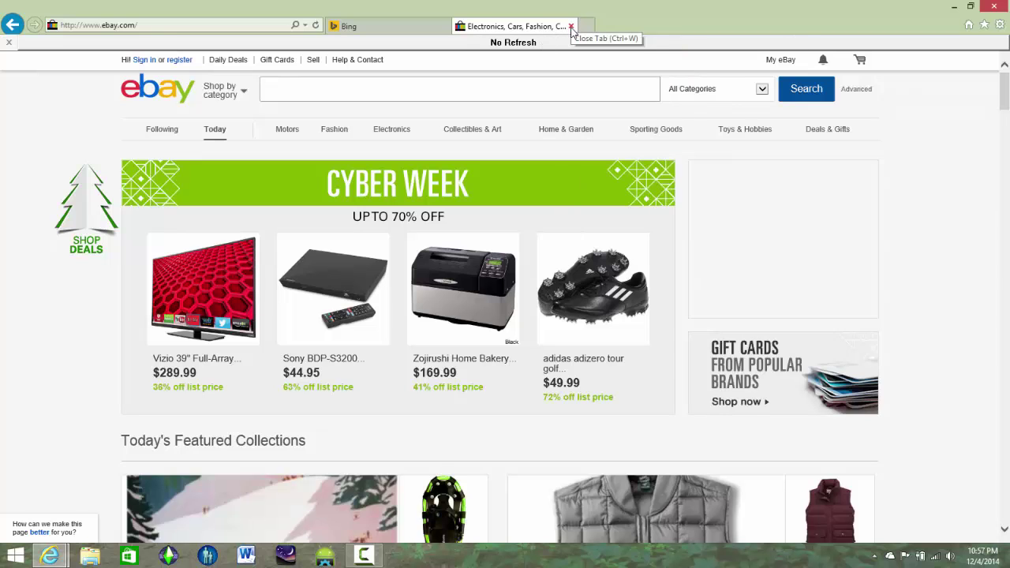
pyautogui.click(572, 27)
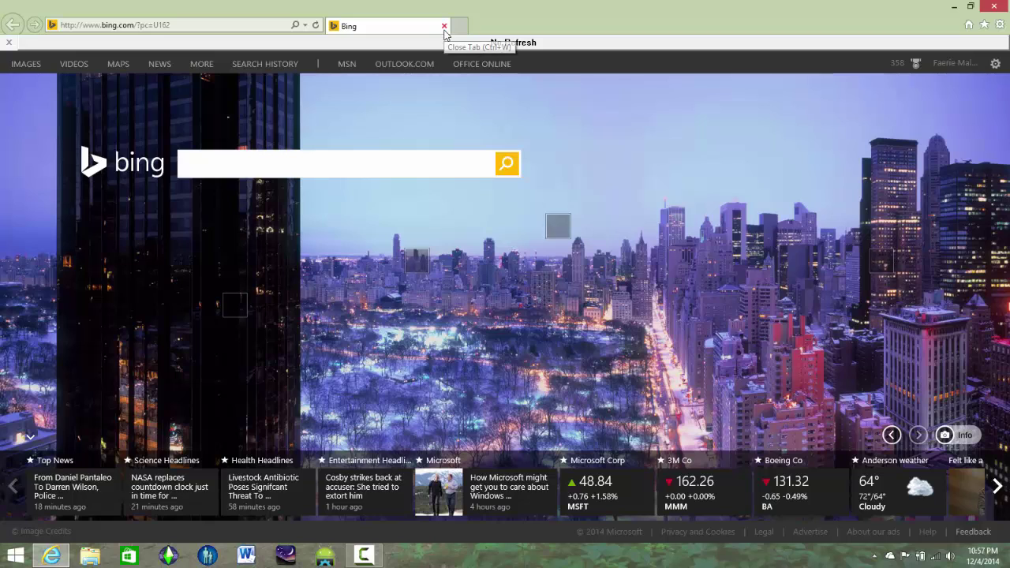
# View Internet Explorer's tools options without changing anything, and close the browser
pyautogui.click(999, 24)
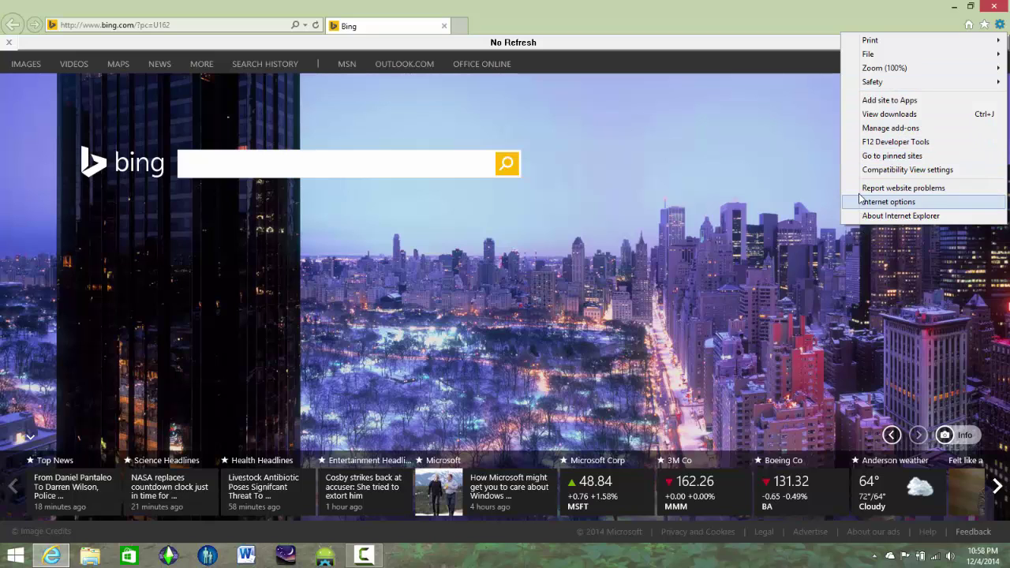
pyautogui.click(597, 31)
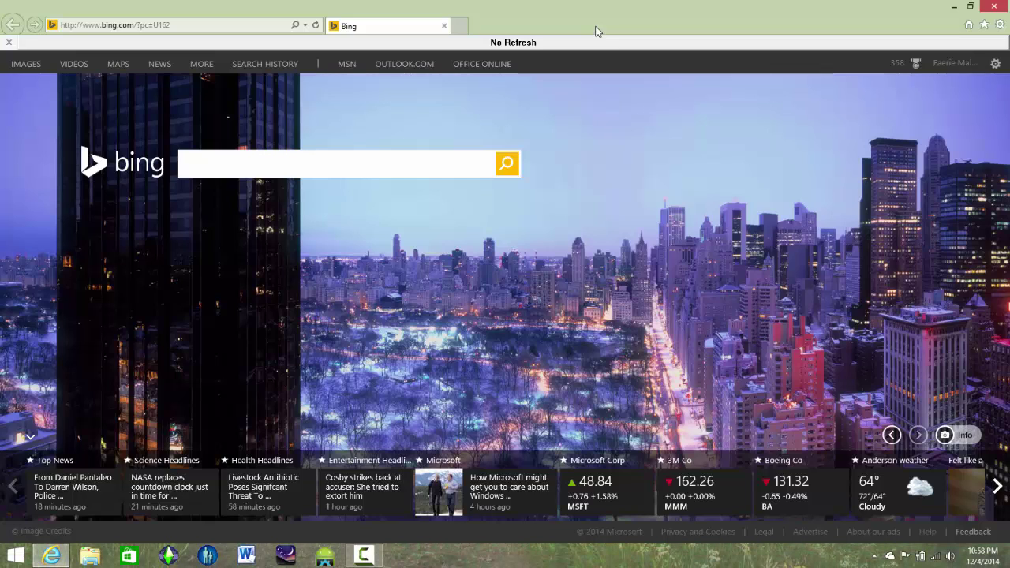
pyautogui.click(1006, 6)
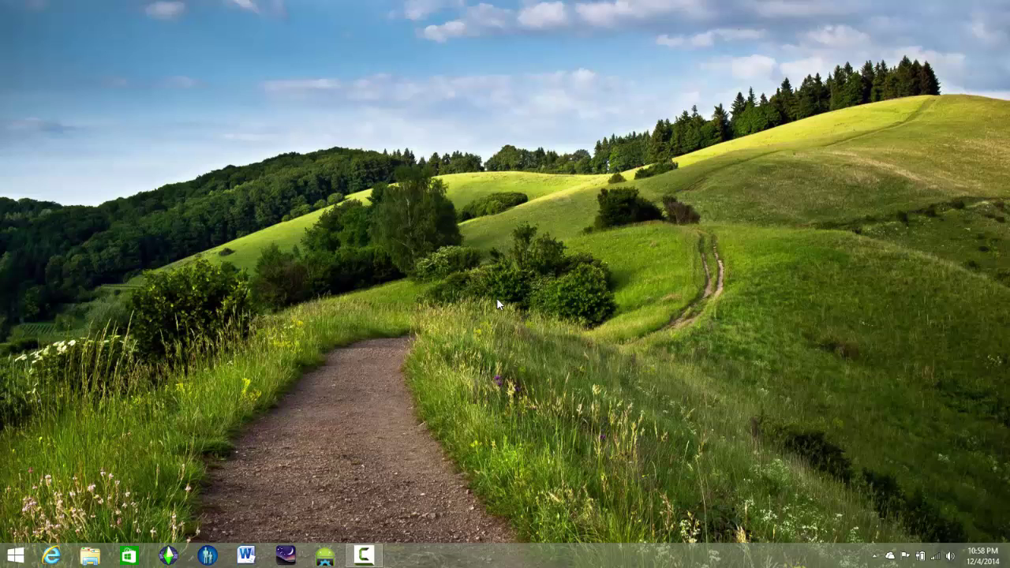
pyautogui.click(364, 556)
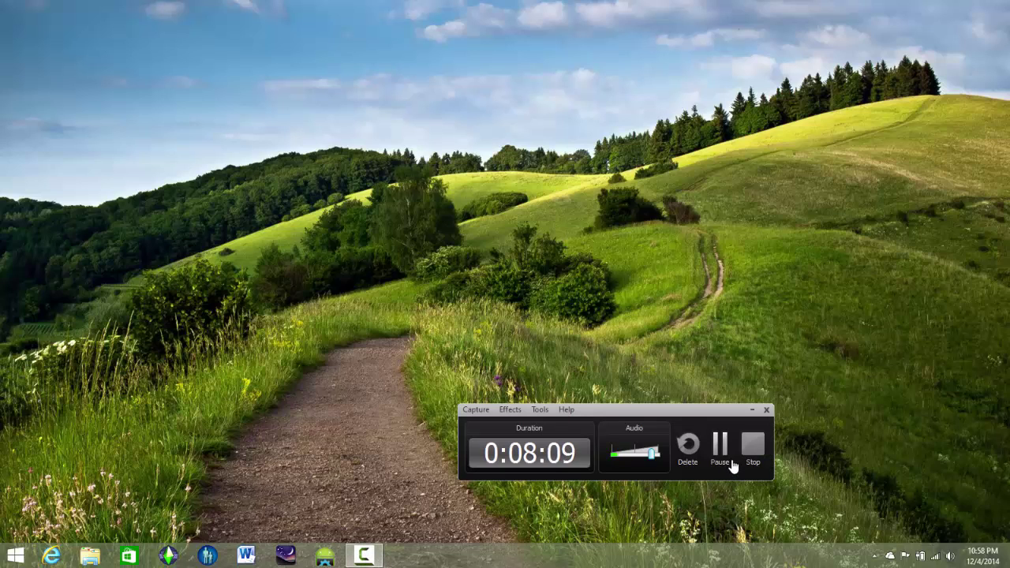